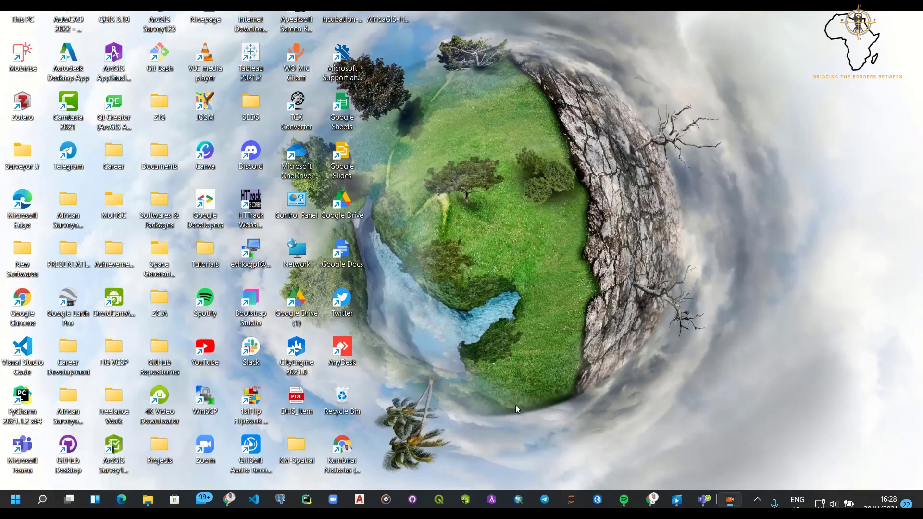
- Bring up the untitled ArcGIS map in Chrome and zoom in on the yellow route near Nehosho
left_click(228, 500)
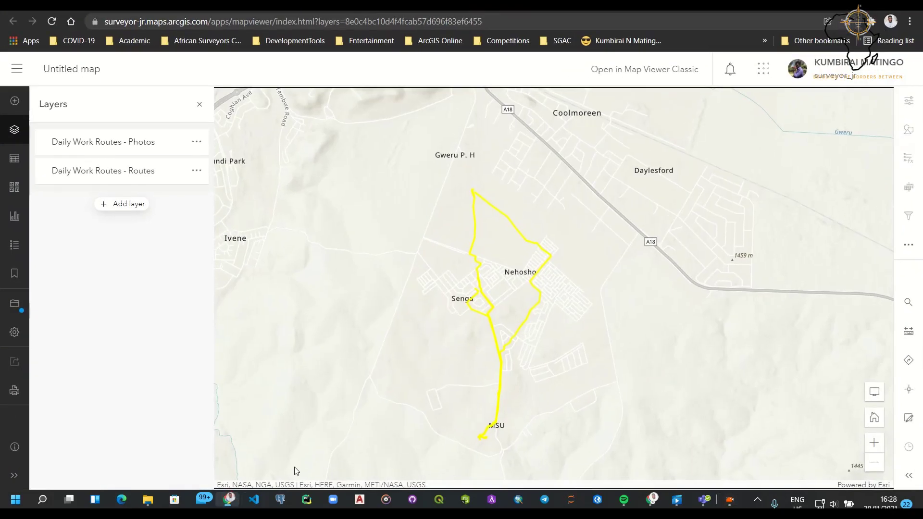
left_click_drag(535, 223, 530, 213)
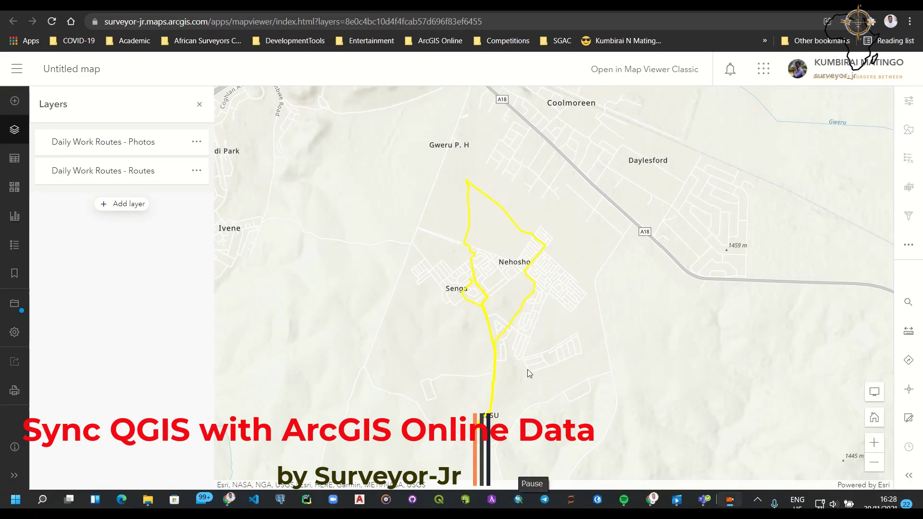
left_click_drag(504, 284, 477, 261)
scroll(515, 271, "up", 2)
scroll(513, 267, "down", 2)
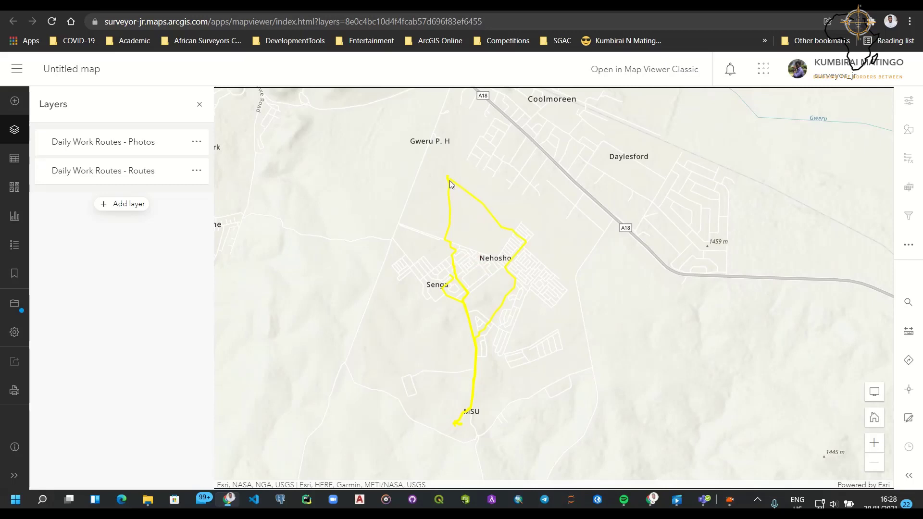
double_click(484, 258)
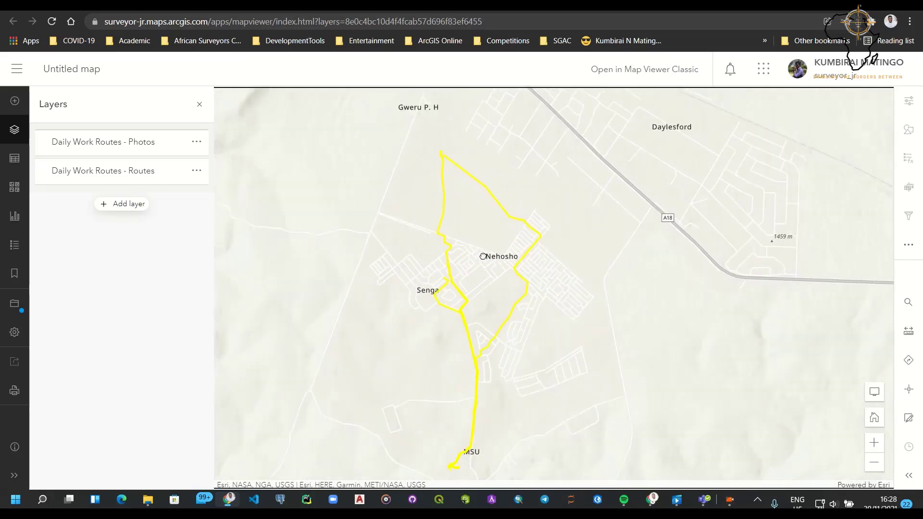
- Pan along the route south toward MSU, then recenter on Nehosho and Senga
left_click_drag(454, 162, 454, 201)
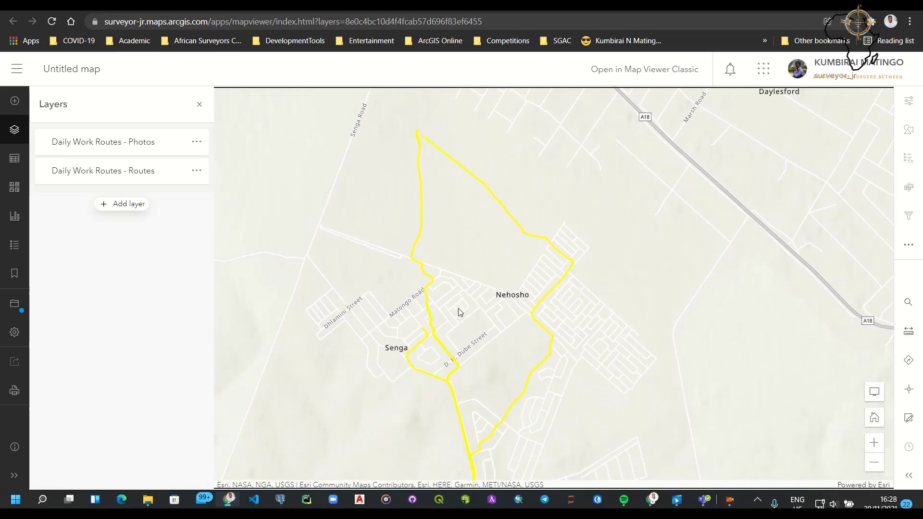
left_click_drag(459, 311, 465, 264)
mouse_move(480, 323)
left_mouse_down()
mouse_move(479, 315)
mouse_move(490, 330)
mouse_move(492, 280)
mouse_move(495, 340)
left_mouse_up()
mouse_move(478, 196)
left_mouse_down()
mouse_move(482, 330)
mouse_move(472, 268)
mouse_move(484, 290)
left_mouse_up()
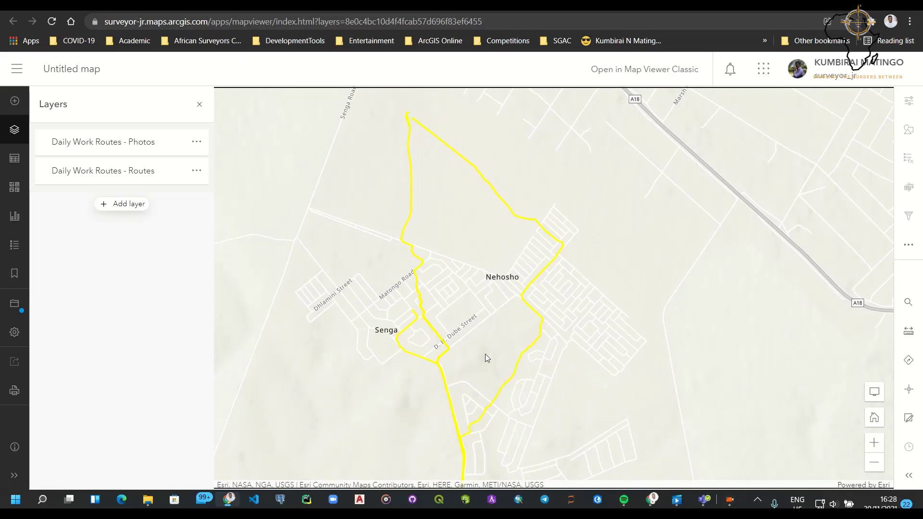
left_click_drag(486, 358, 489, 328)
left_click_drag(442, 153, 449, 200)
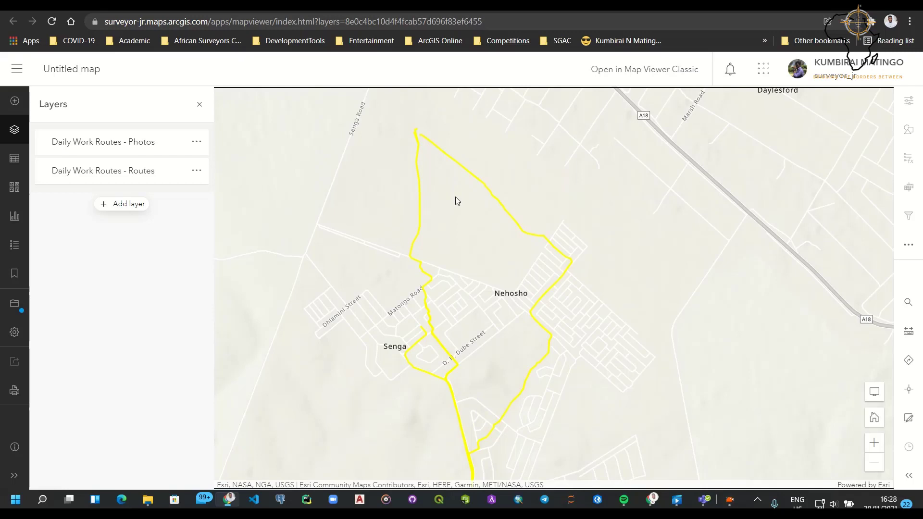
left_click_drag(491, 317, 471, 223)
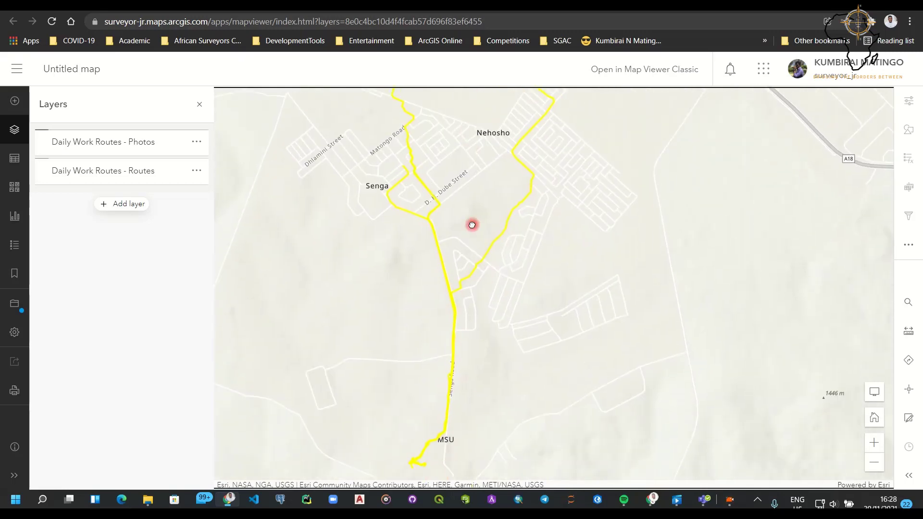
left_click_drag(499, 385, 500, 395)
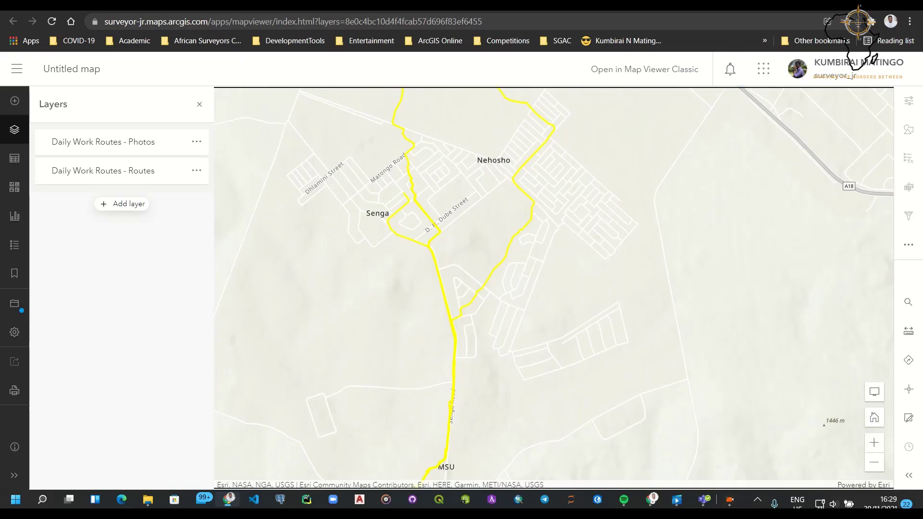
left_click_drag(476, 240, 488, 305)
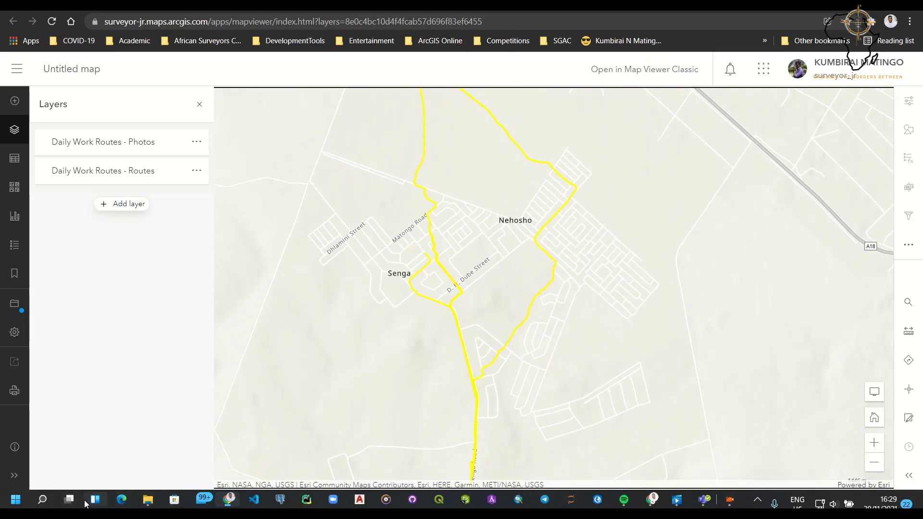
- Switch to QGIS and create a New Empty Project from the Project Templates list
left_click(69, 500)
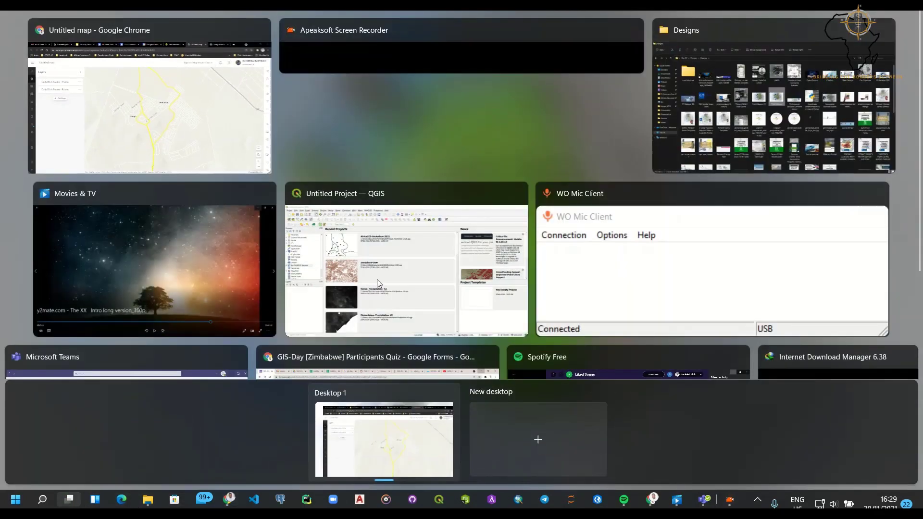
left_click(414, 265)
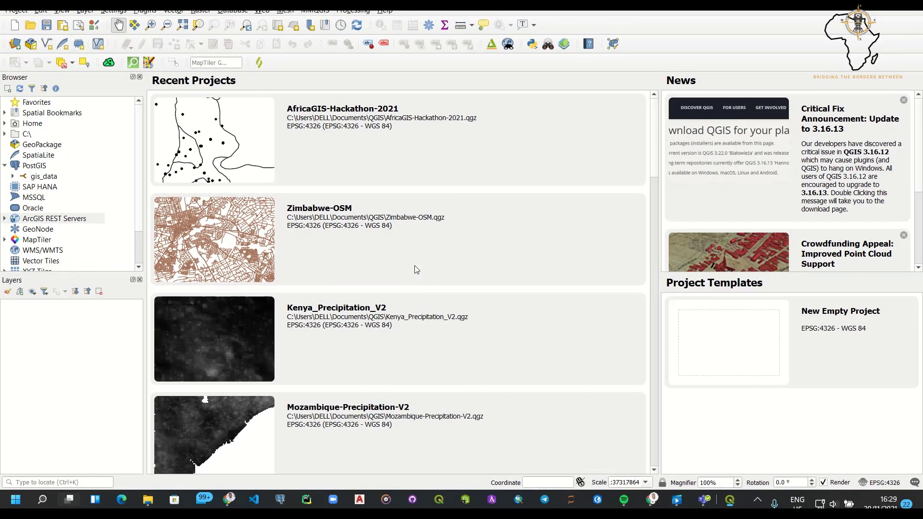
double_click(736, 344)
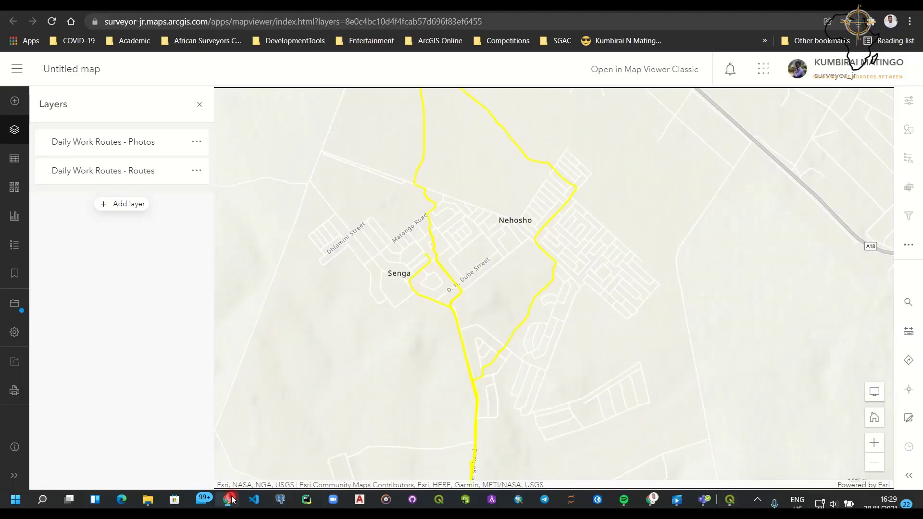
- On the Daily Work Routes item's Data tab, check that Routes has 4 features, then return to Overview
left_click(229, 498)
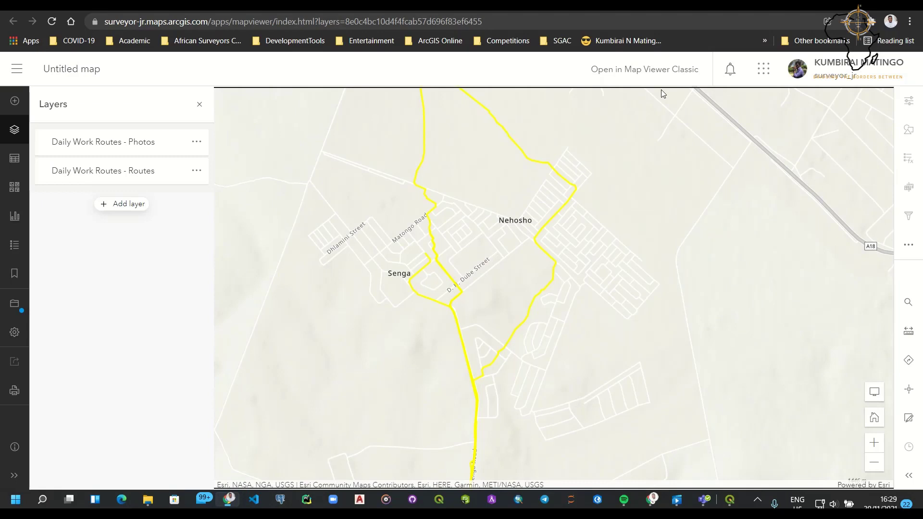
key("alt+Left")
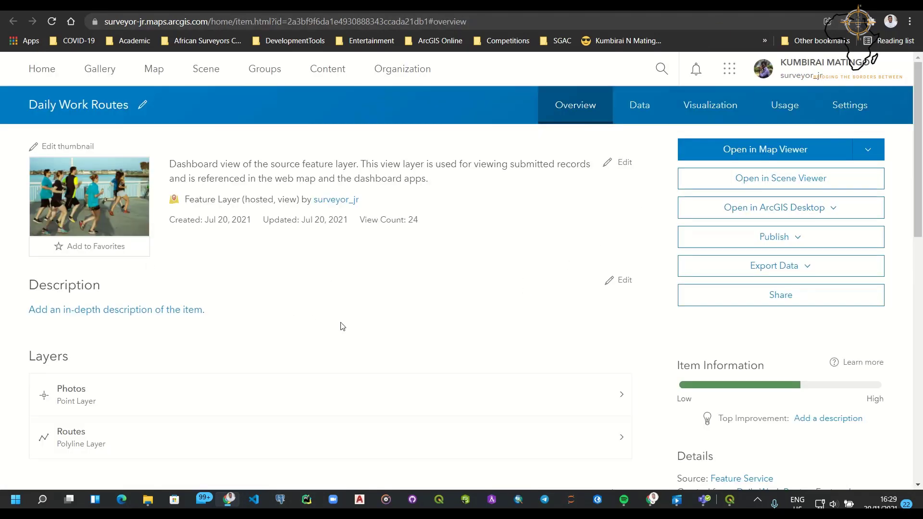
left_click(643, 110)
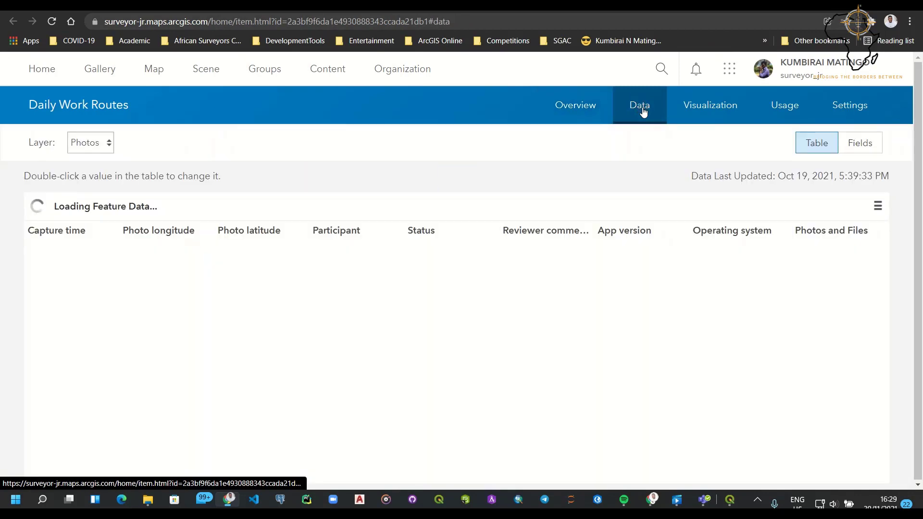
left_click(89, 148)
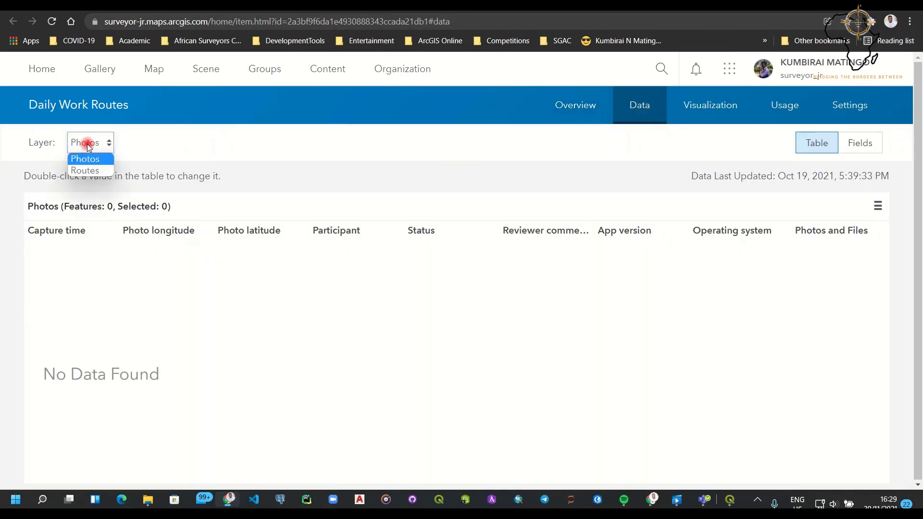
left_click(92, 170)
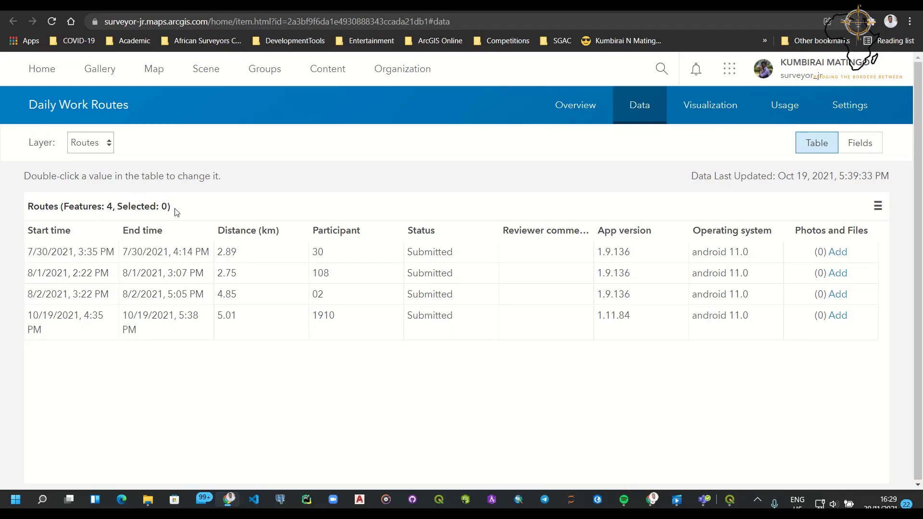
left_click_drag(175, 208, 26, 208)
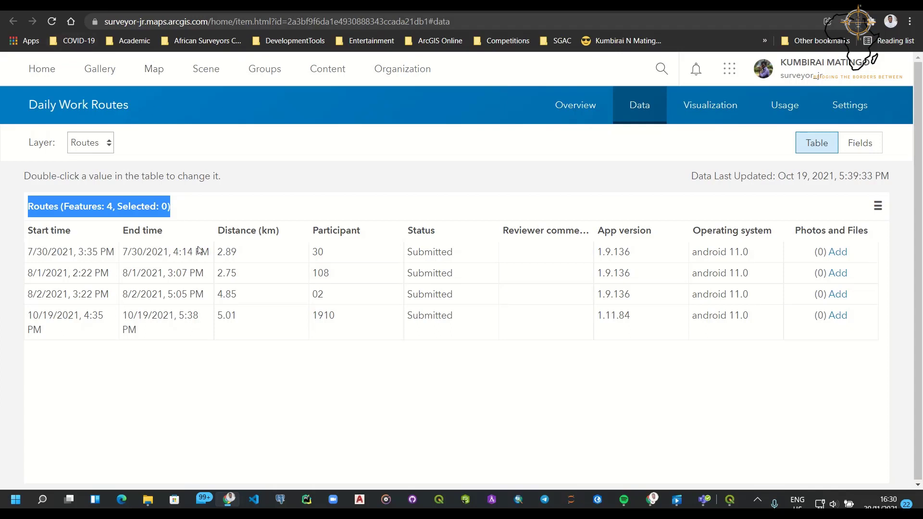
left_click(584, 106)
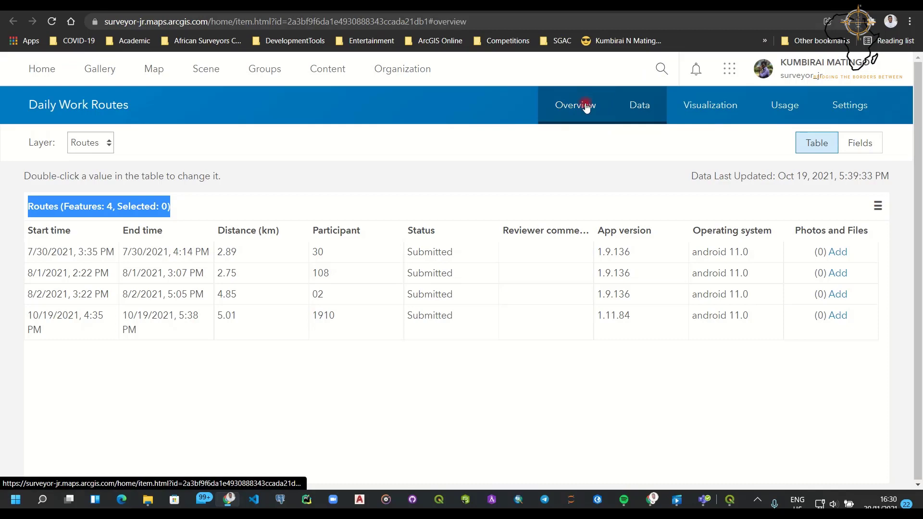
- Copy the item's feature service URL and load it in a new browser tab
scroll(590, 209, "down", 10)
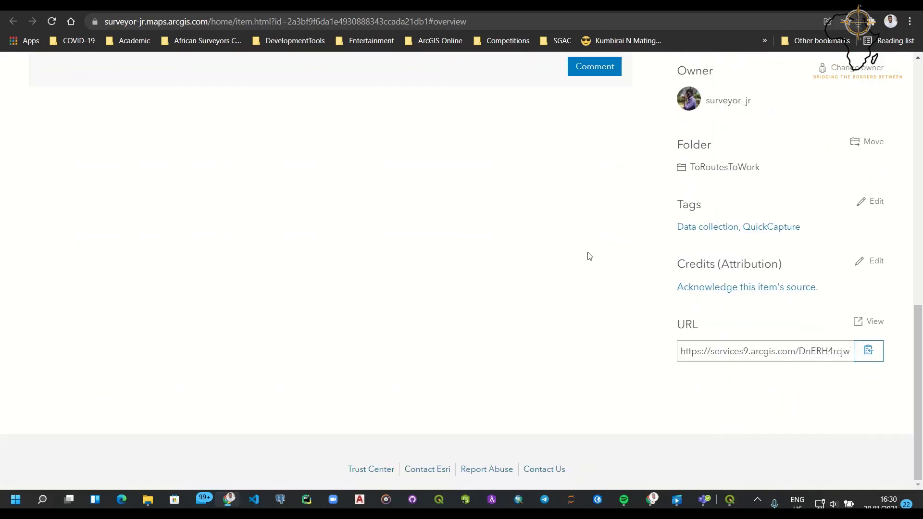
left_click(868, 351)
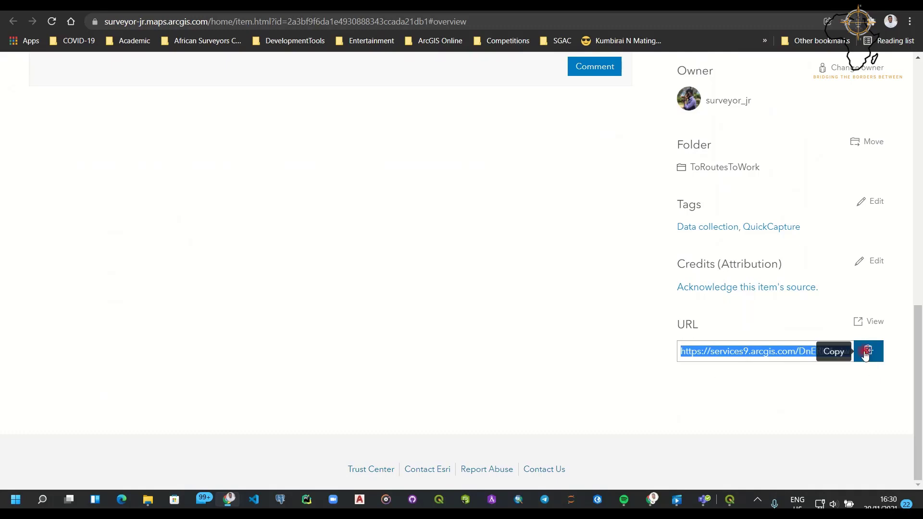
key("ctrl+t")
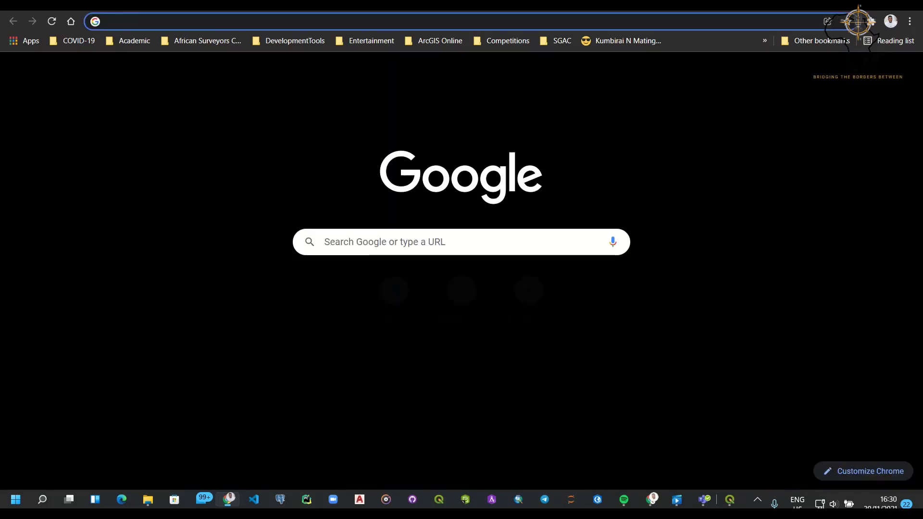
type("v")
key("Delete")
key("BackSpace")
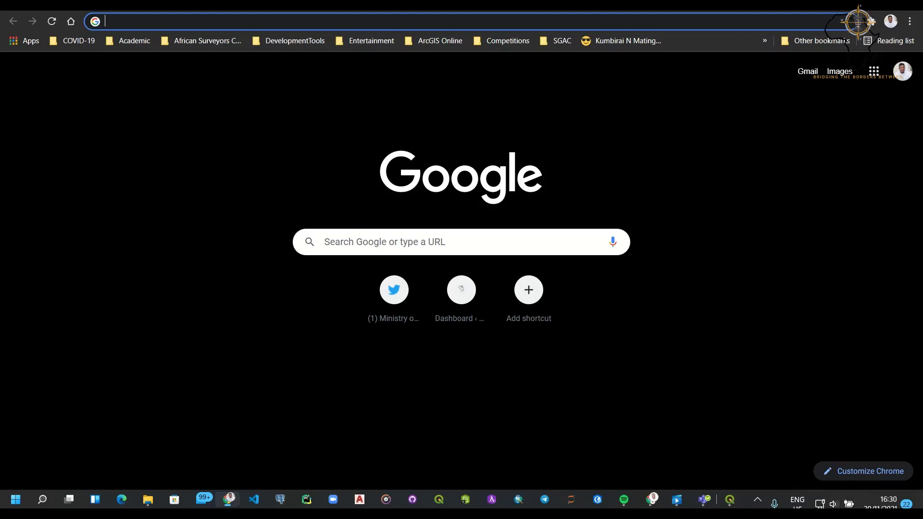
key("ctrl+v")
key("Return")
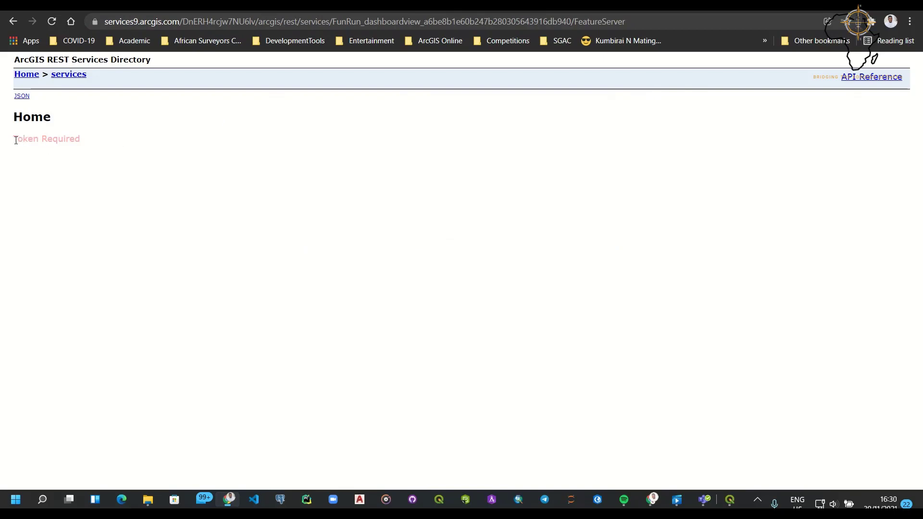
- Highlight the 'Token Required' message on the REST Services Directory page
mouse_move(12, 141)
left_mouse_down()
mouse_move(87, 140)
mouse_move(13, 140)
left_mouse_up()
left_click(118, 142)
left_click(186, 146)
left_click_drag(14, 140, 106, 149)
- Back on the item page, set Daily Work Routes sharing to Everyone (public) and save
key("ctrl+w")
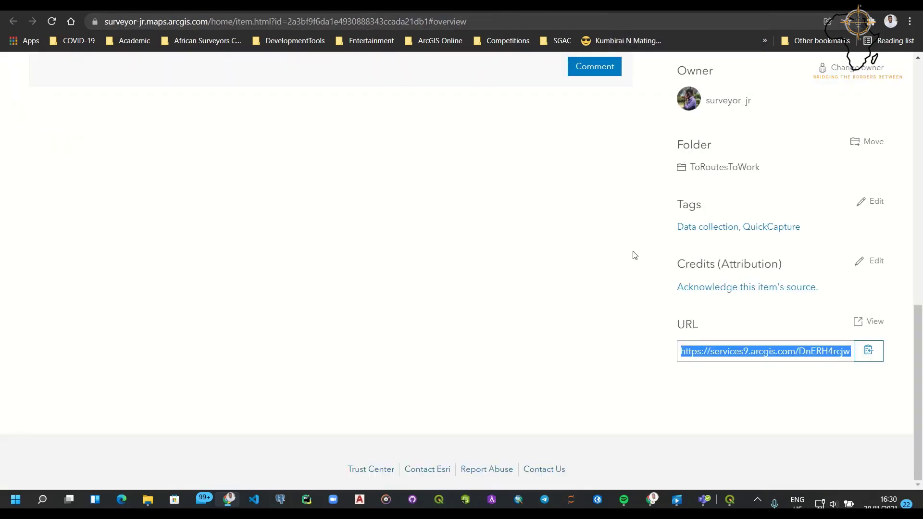
scroll(635, 257, "up", 10)
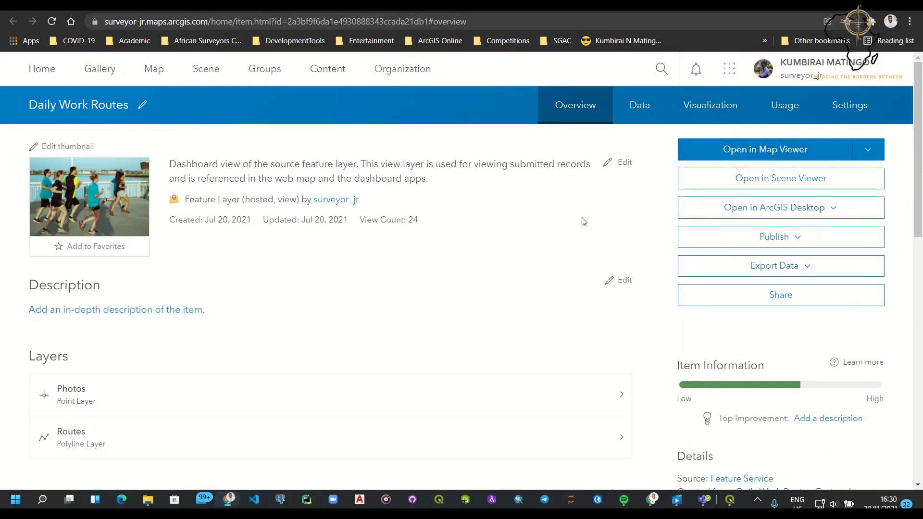
scroll(774, 254, "down", 3)
scroll(774, 269, "down", 4)
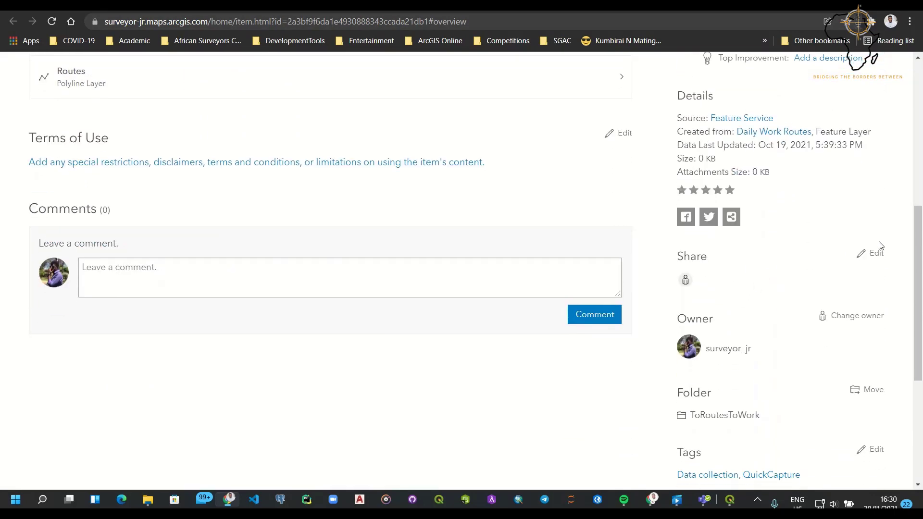
left_click(875, 253)
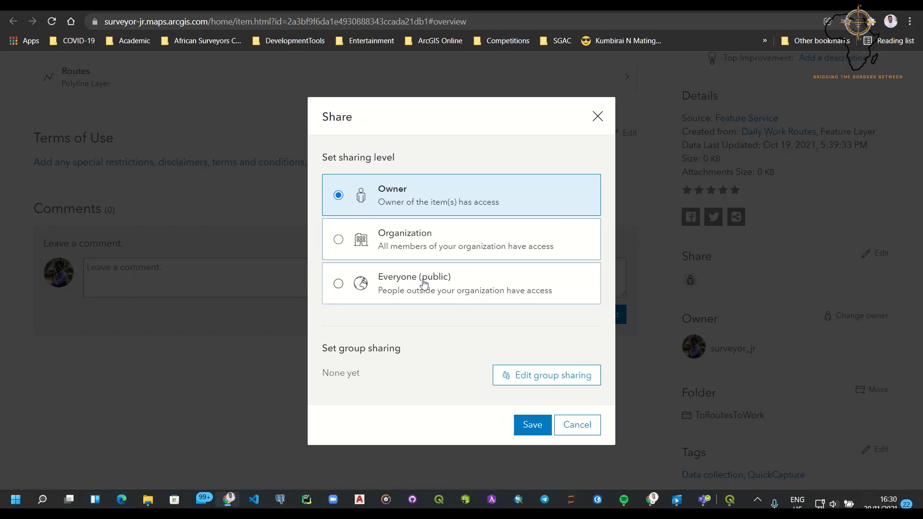
left_click(339, 284)
left_click(536, 425)
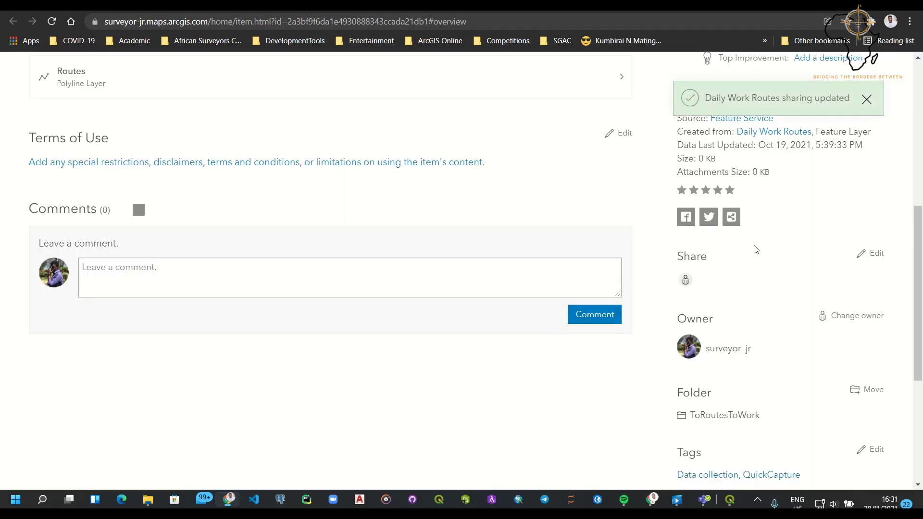
scroll(769, 235, "up", 5)
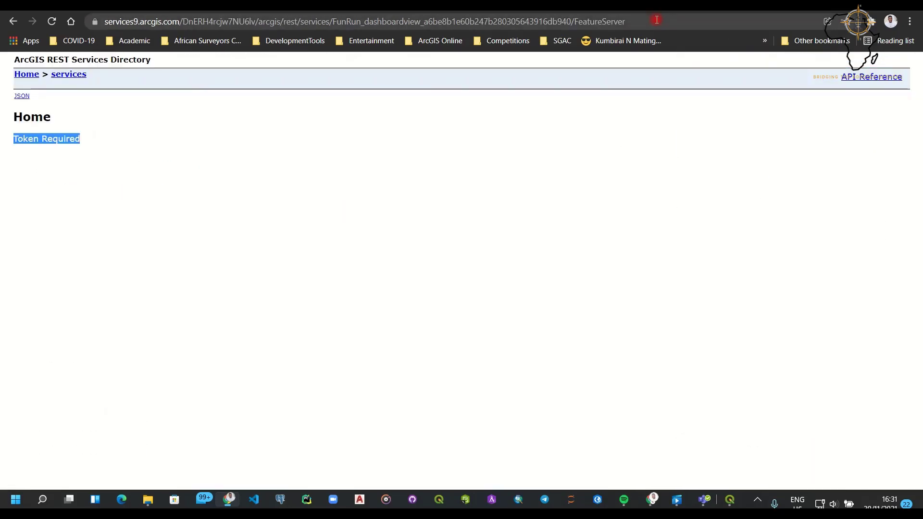
- Reload the FeatureServer page now that the layer is public and review its listing
left_click(656, 19)
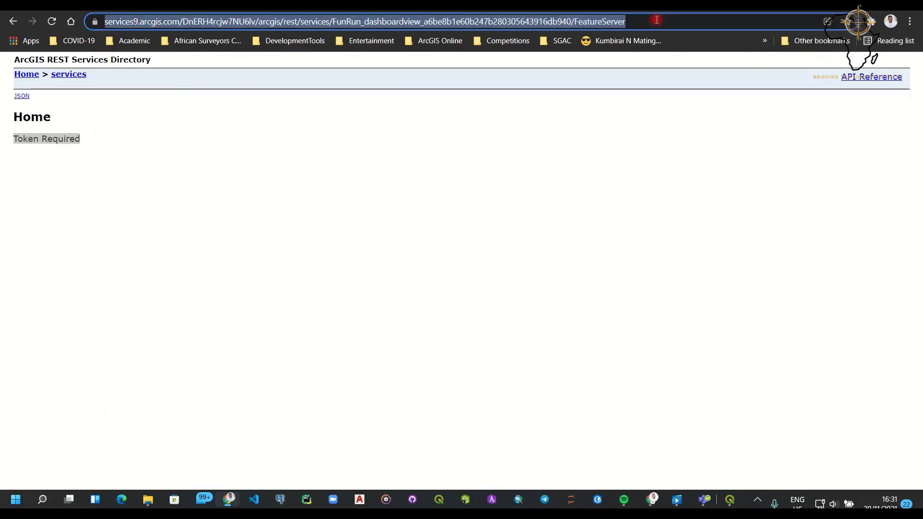
key("Return")
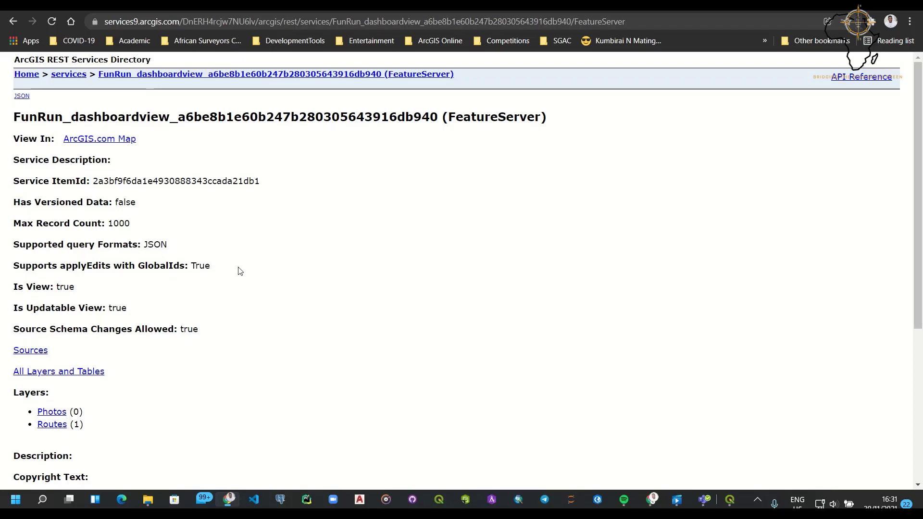
scroll(239, 267, "down", 5)
scroll(331, 287, "up", 6)
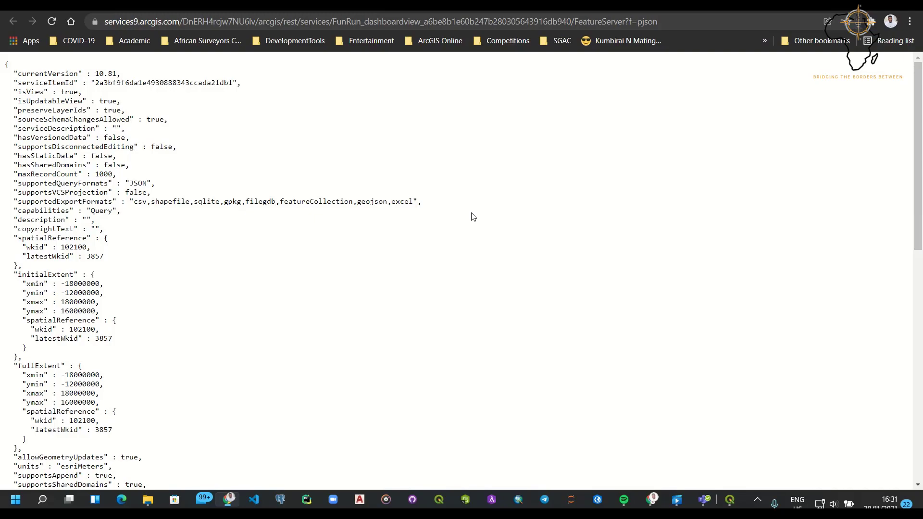
scroll(595, 289, "down", 10)
scroll(595, 288, "up", 10)
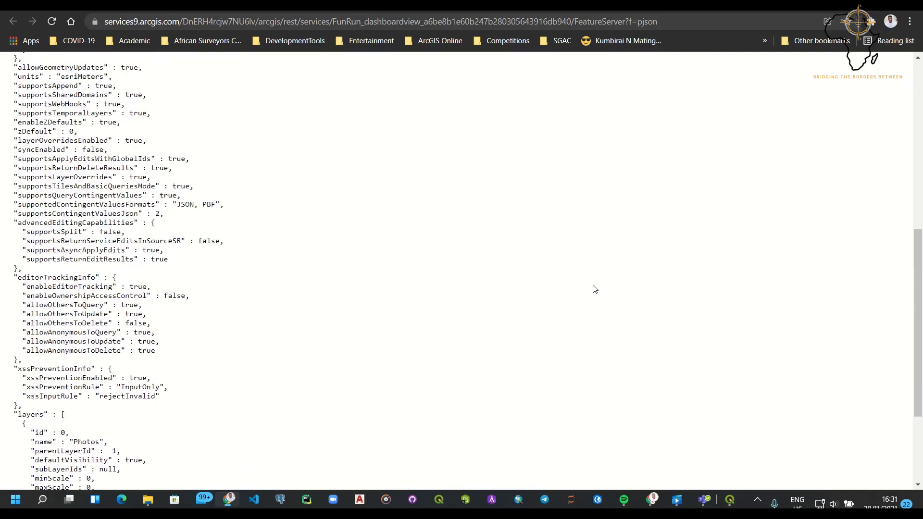
- Close the JSON view and open the Routes (1) layer's field details
key("ctrl+w")
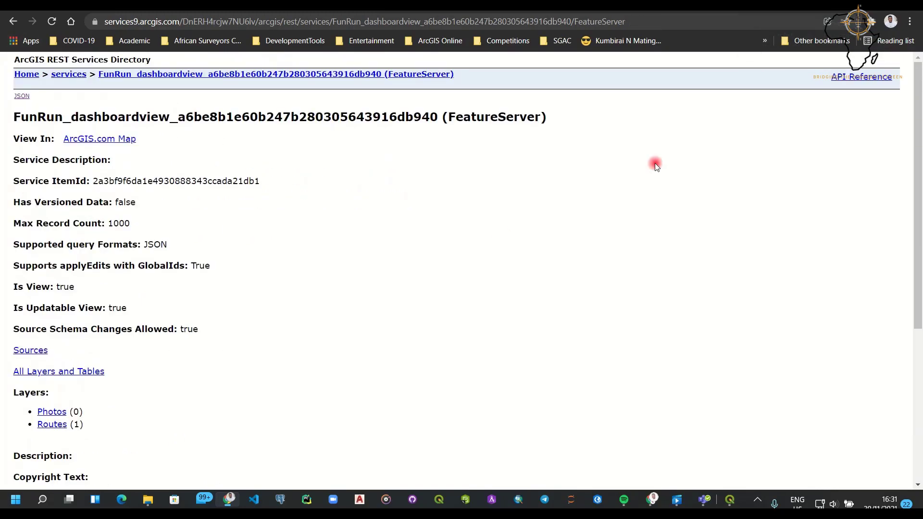
scroll(504, 268, "down", 5)
scroll(310, 378, "up", 5)
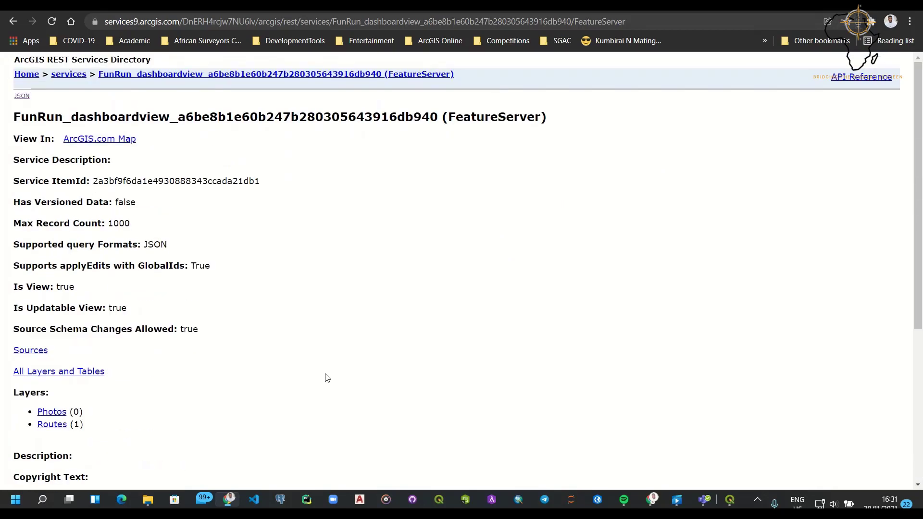
scroll(350, 365, "down", 1)
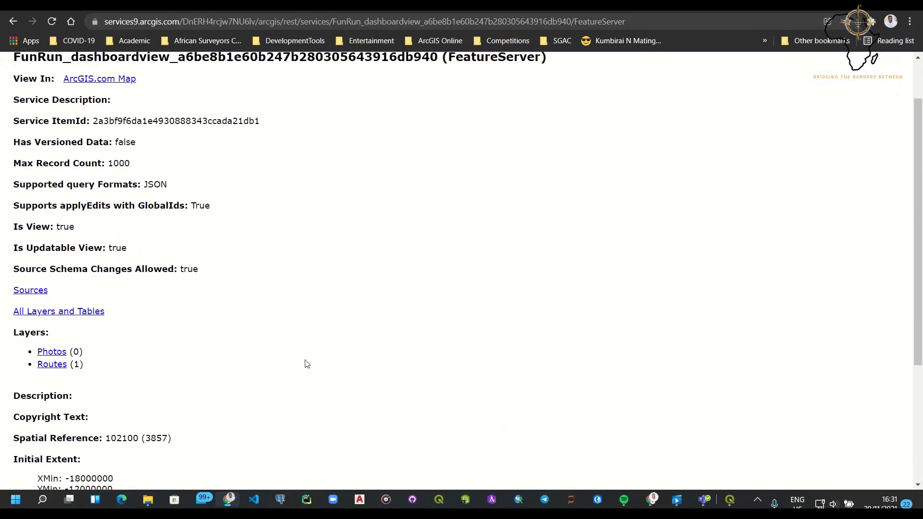
left_click(53, 365)
scroll(340, 332, "down", 15)
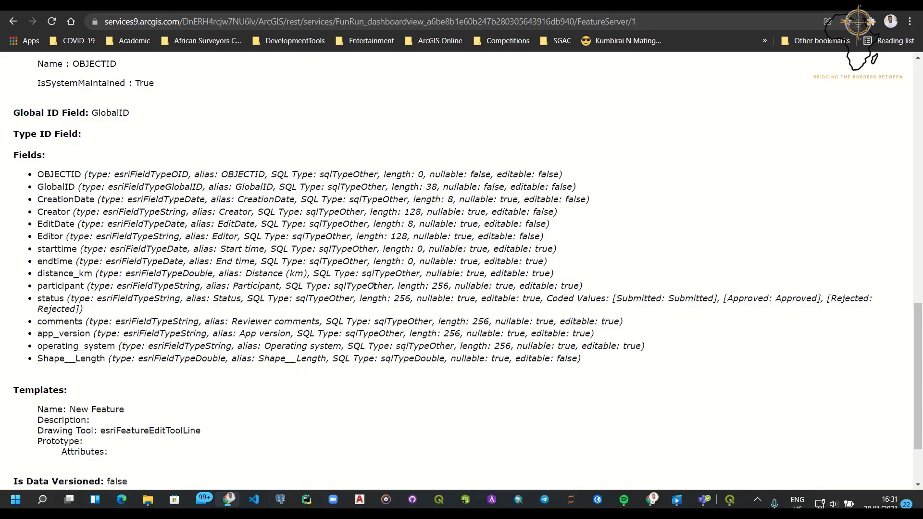
scroll(692, 139, "up", 5)
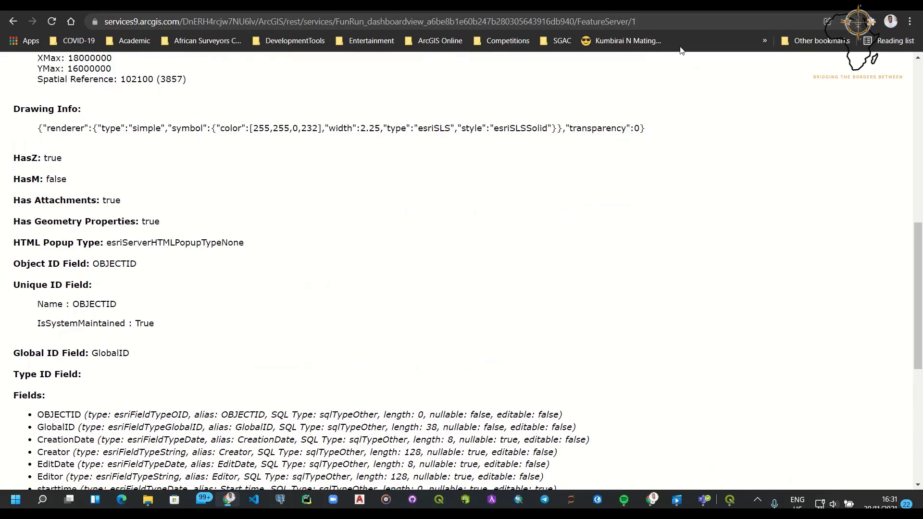
- Copy the service URL from the Daily Work Routes item page
left_click(697, 6)
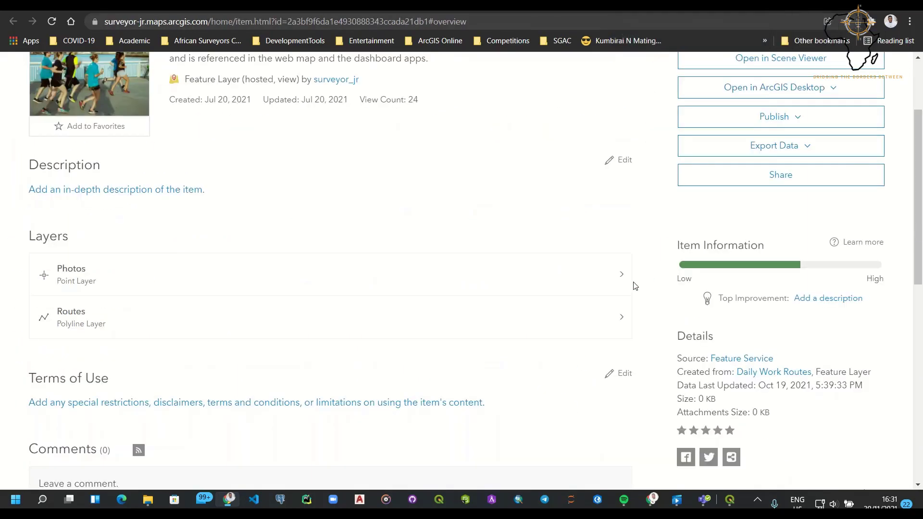
scroll(635, 286, "down", 10)
left_click(868, 358)
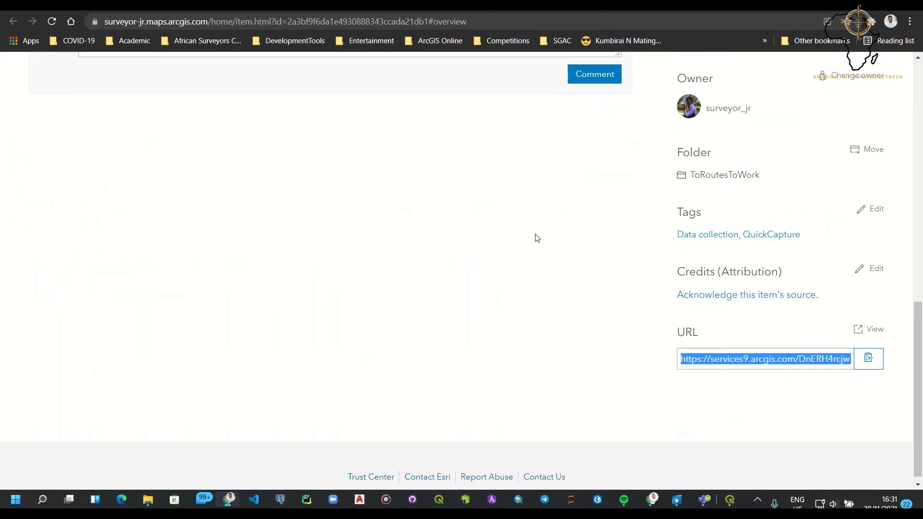
scroll(537, 237, "up", 10)
- In QGIS's Browser, expand ArcGIS REST Servers and look over existing connections like Infections_Time_Series
left_click(729, 500)
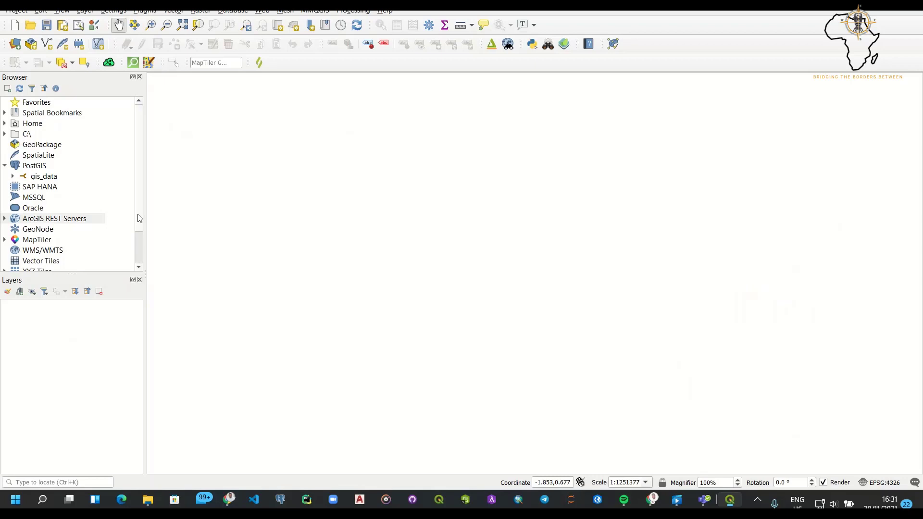
left_click_drag(139, 218, 134, 191)
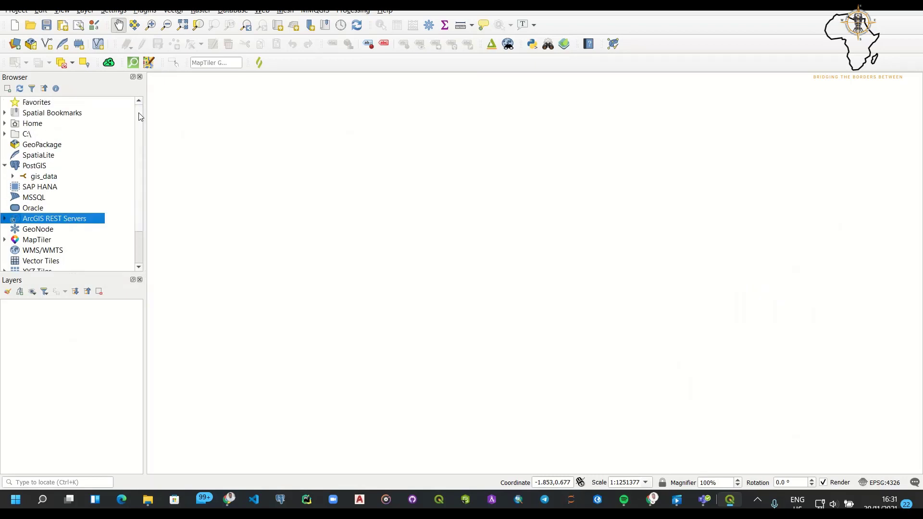
mouse_move(141, 124)
left_mouse_down()
mouse_move(139, 152)
mouse_move(136, 122)
left_mouse_up()
scroll(137, 218, "down", 1)
left_click(5, 208)
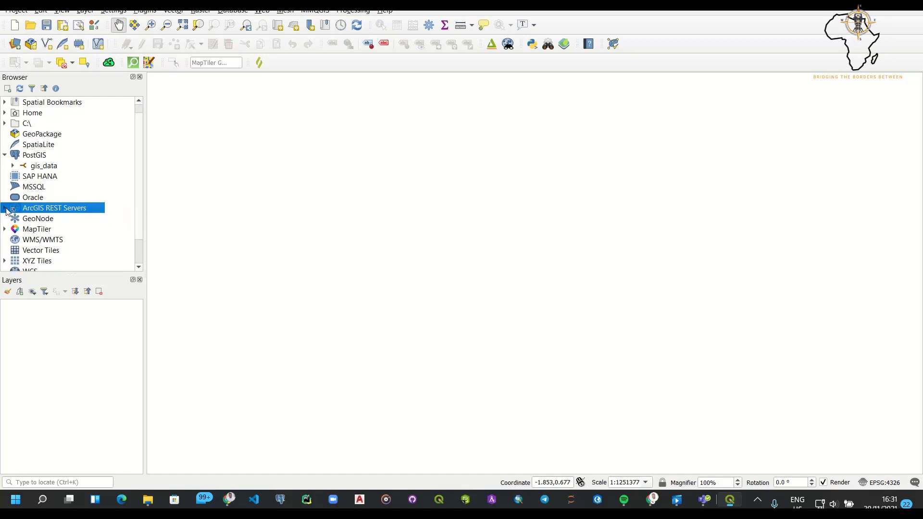
scroll(43, 221, "down", 3)
scroll(86, 133, "up", 1)
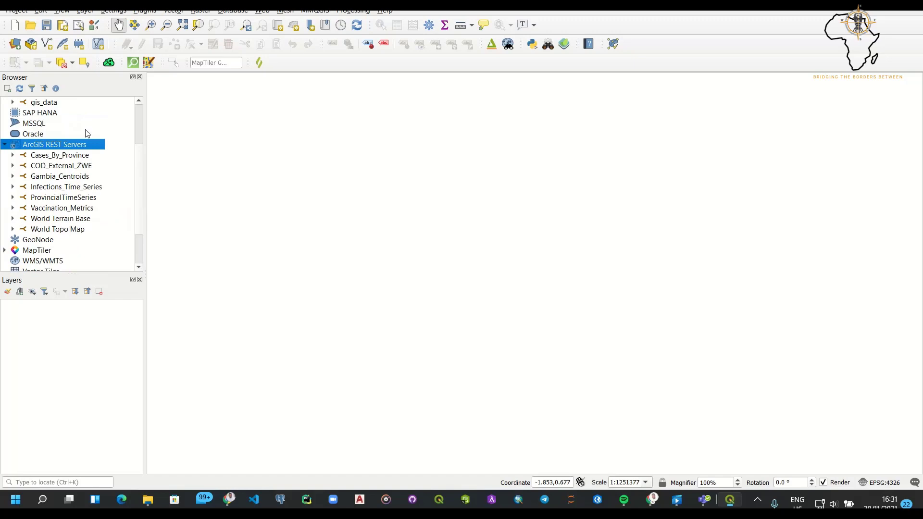
left_click(71, 198)
left_click(71, 187)
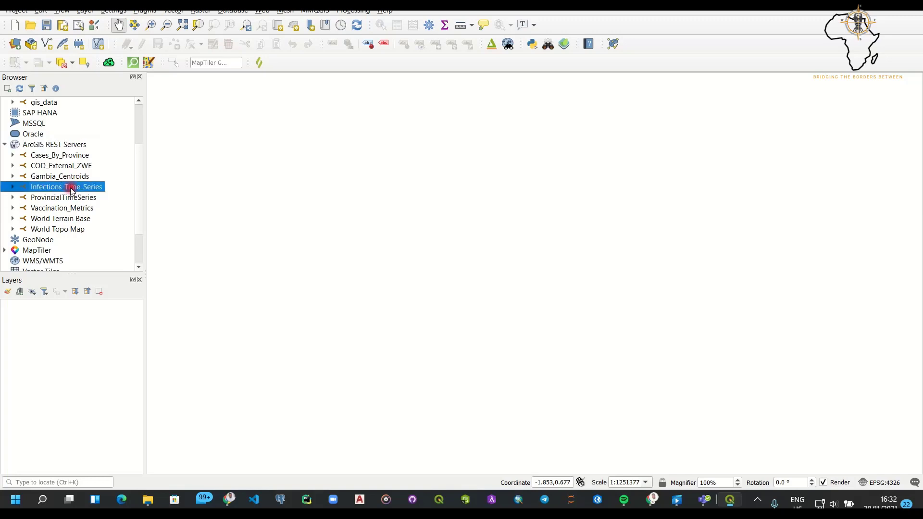
- Collapse ArcGIS REST Servers and bring up its context menu
left_click(5, 145)
left_click(48, 176)
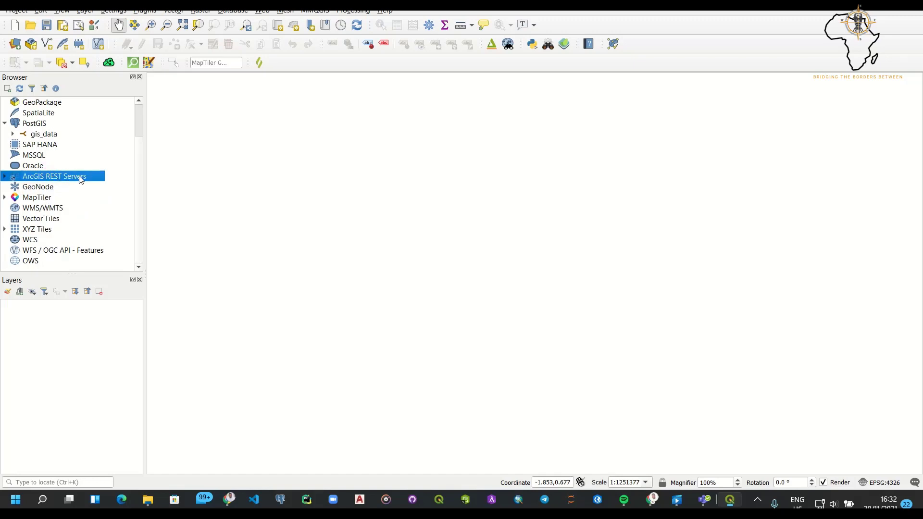
right_click(81, 179)
- Create a new connection named 'Marathon Data' with the copied FunRun FeatureServer URL pasted in
left_click(96, 181)
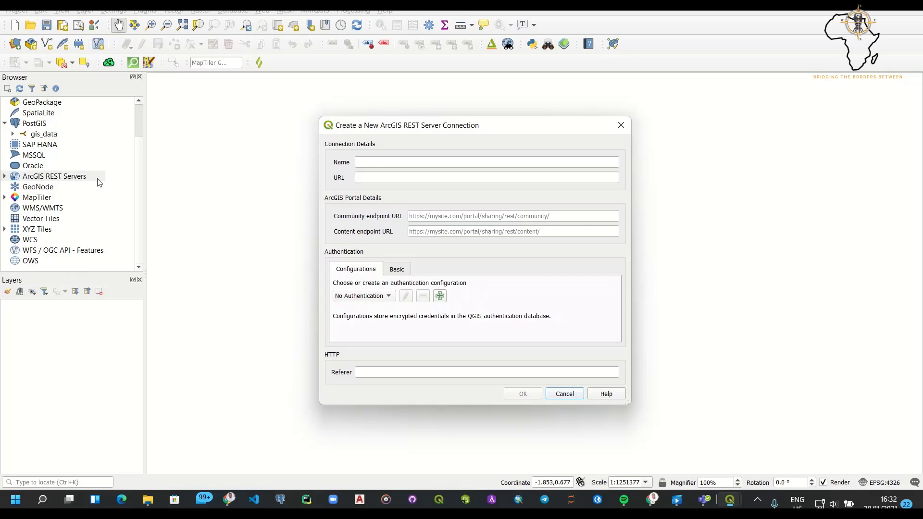
left_click(400, 163)
type("Marathon Data")
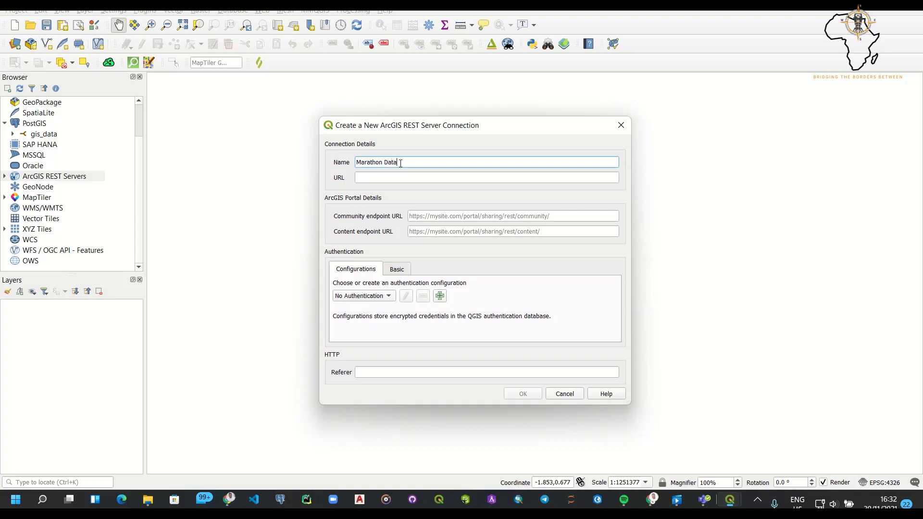
left_click(390, 177)
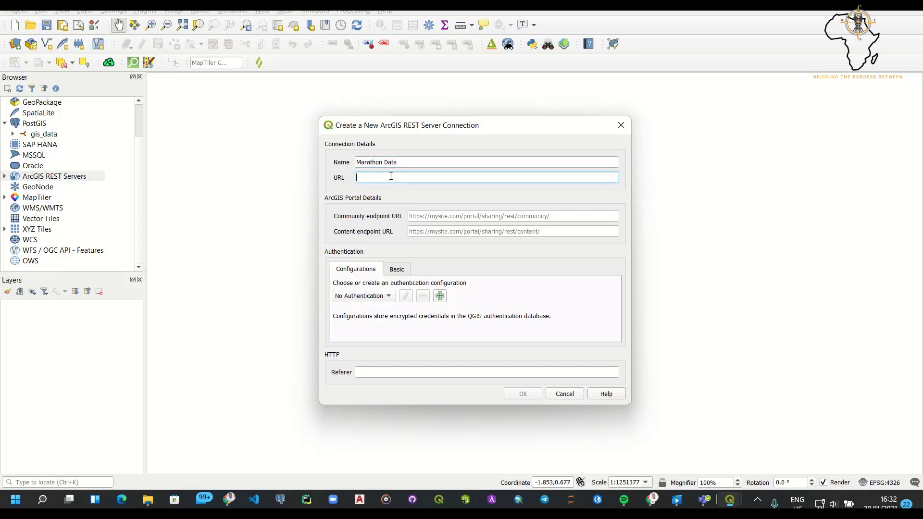
key("ctrl+v")
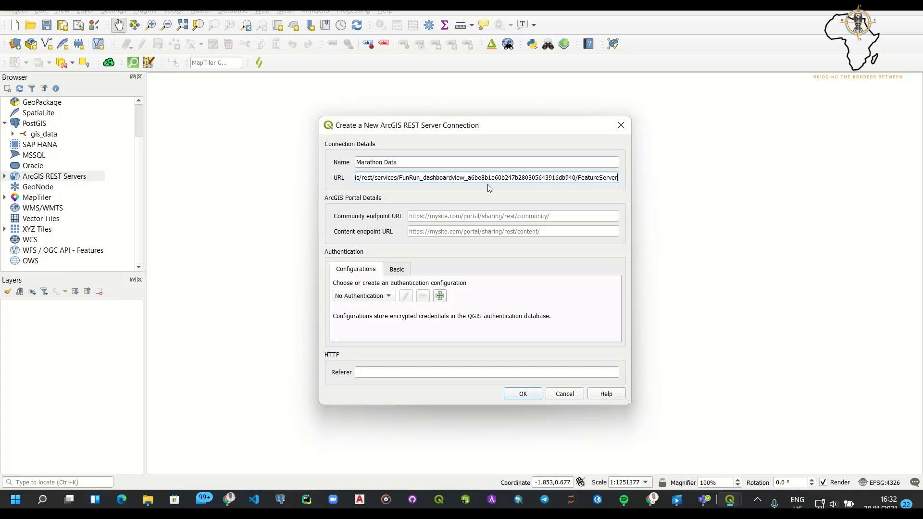
left_click_drag(470, 128, 471, 113)
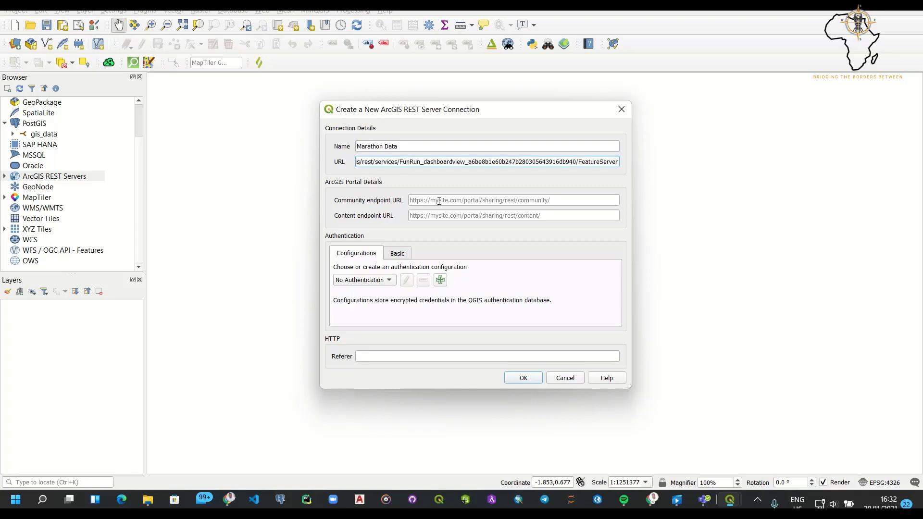
left_click(553, 200)
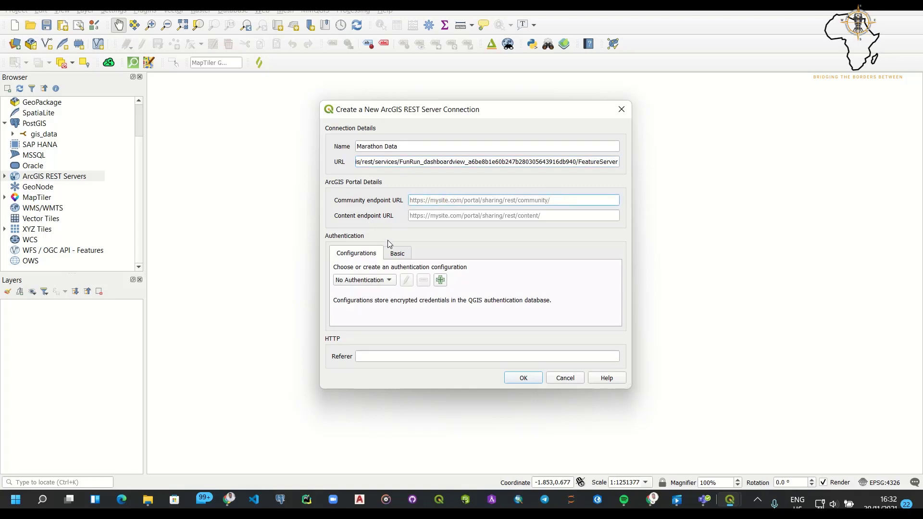
- Look over the Basic username and password fields, then keep No Authentication and save the connection
left_click(387, 282)
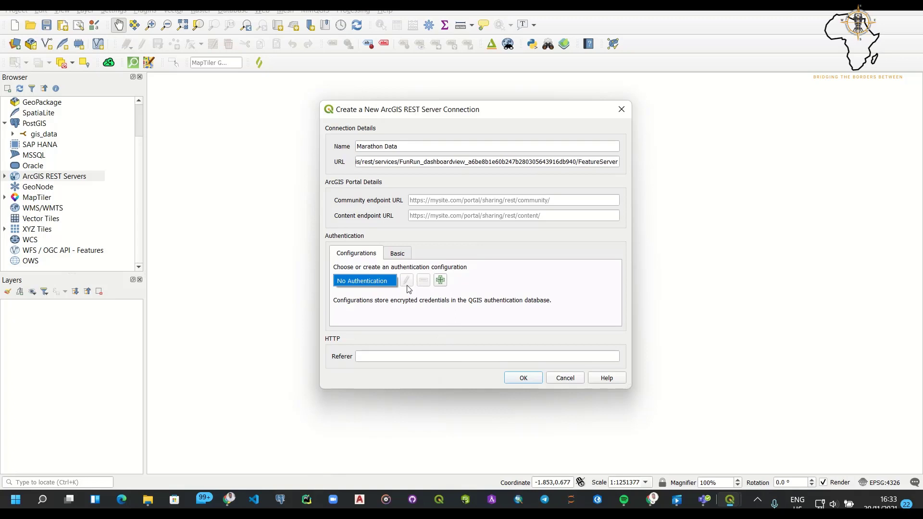
left_click(406, 258)
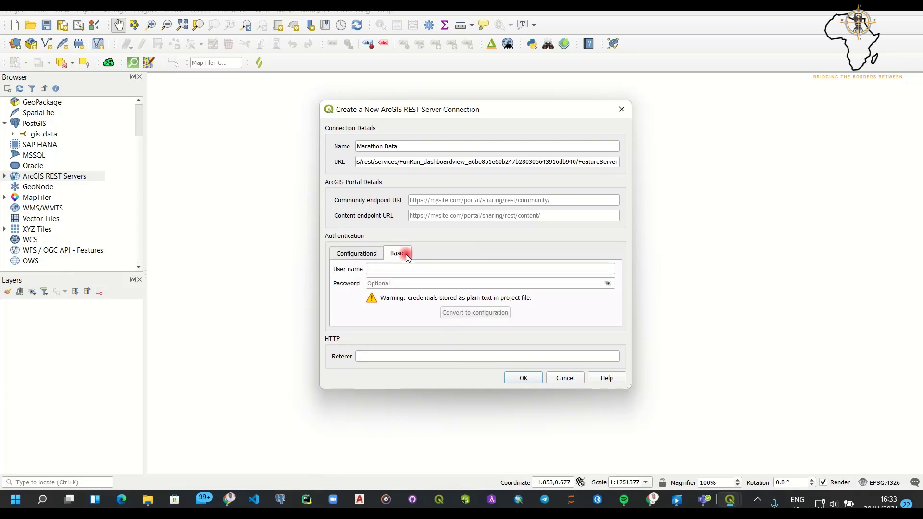
left_click(389, 268)
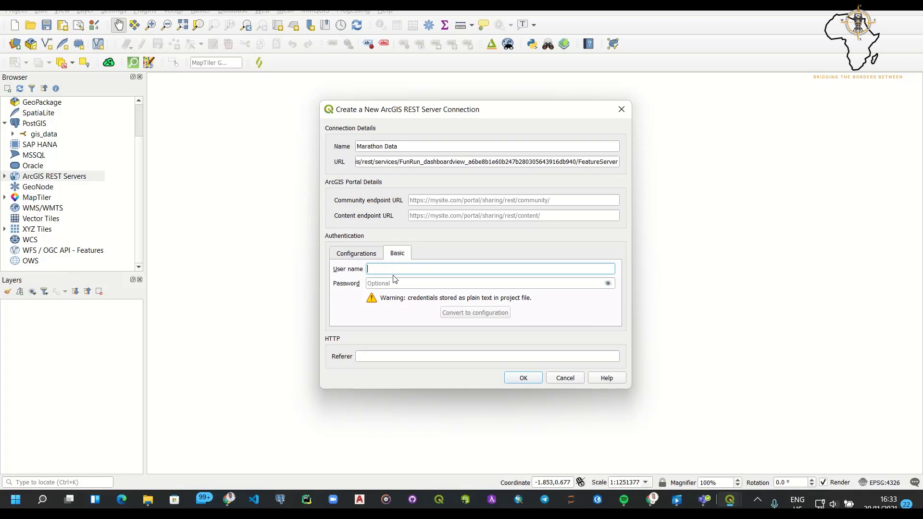
left_click(572, 286)
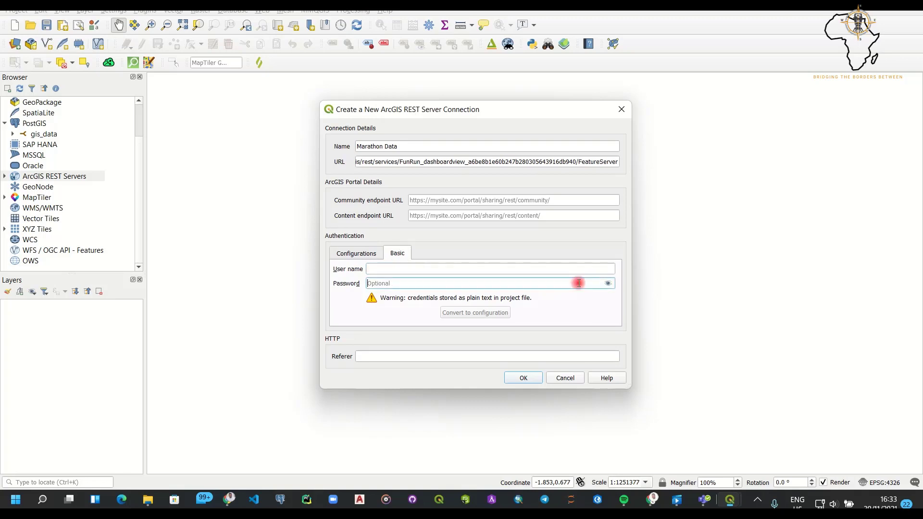
left_click(362, 257)
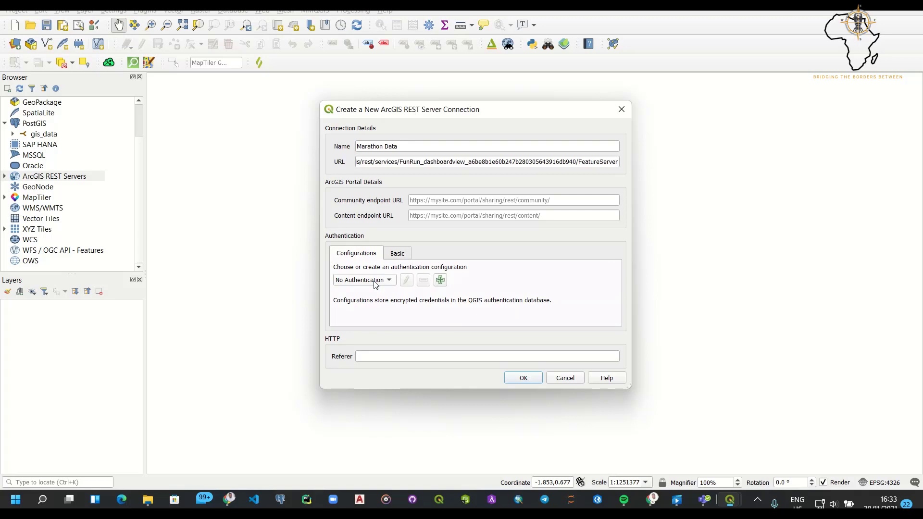
left_click(524, 378)
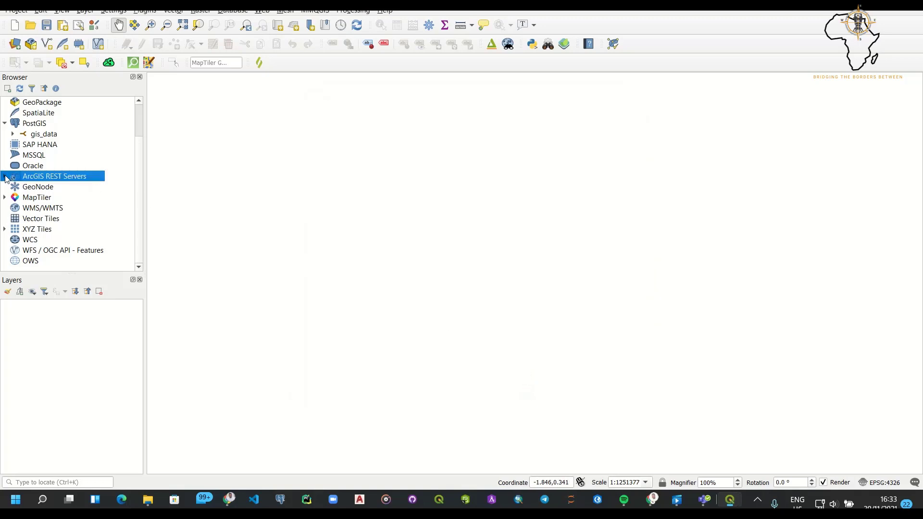
- Expand ArcGIS REST Servers, then Marathon Data to reveal its Photos and Routes layers
left_click(5, 177)
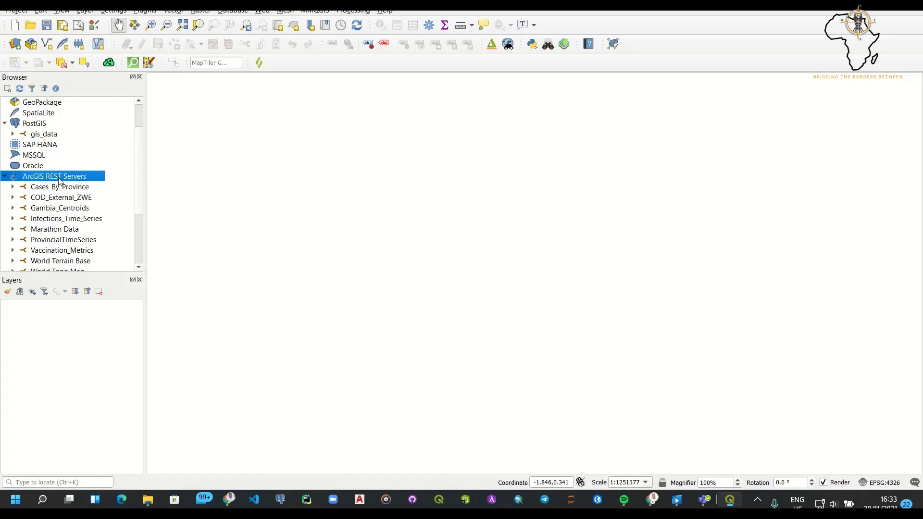
scroll(67, 197, "down", 1)
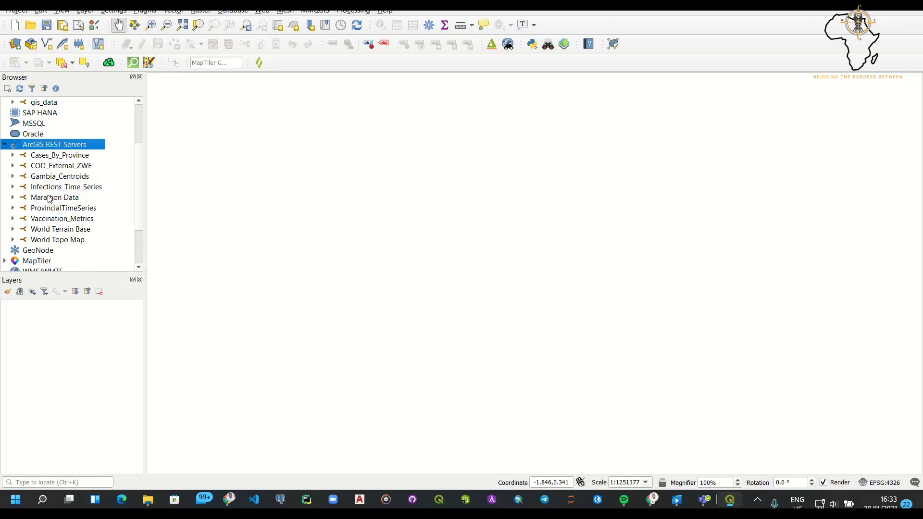
left_click(64, 198)
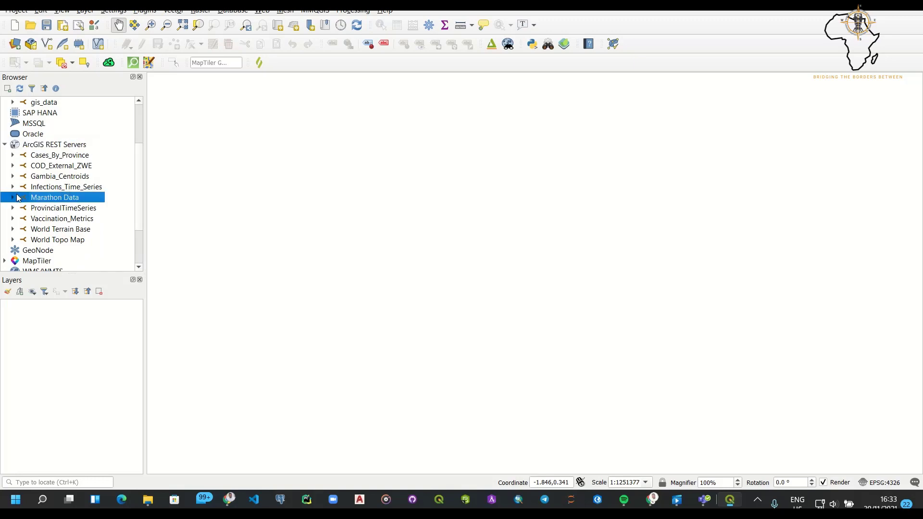
left_click(14, 198)
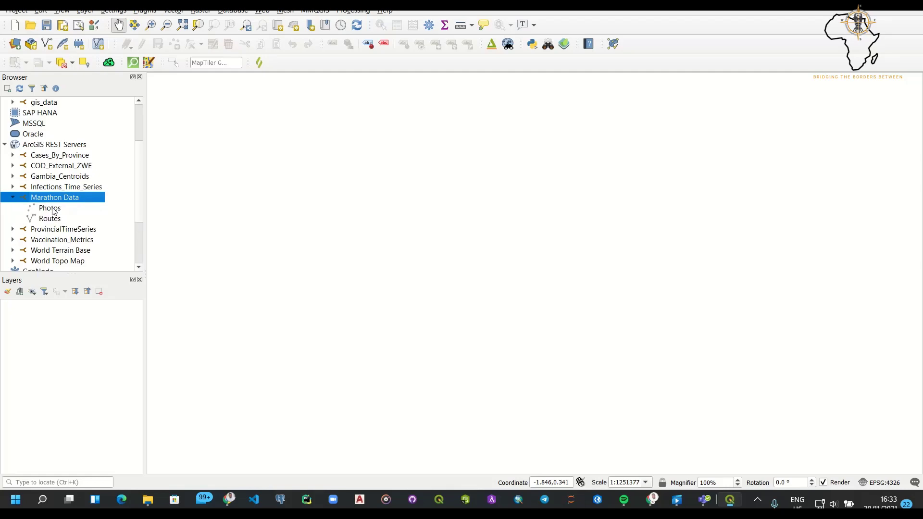
- Bring up the ArcGIS item page in Chrome, glance at its data table, then return to Overview
left_click(229, 499)
scroll(662, 268, "up", 2)
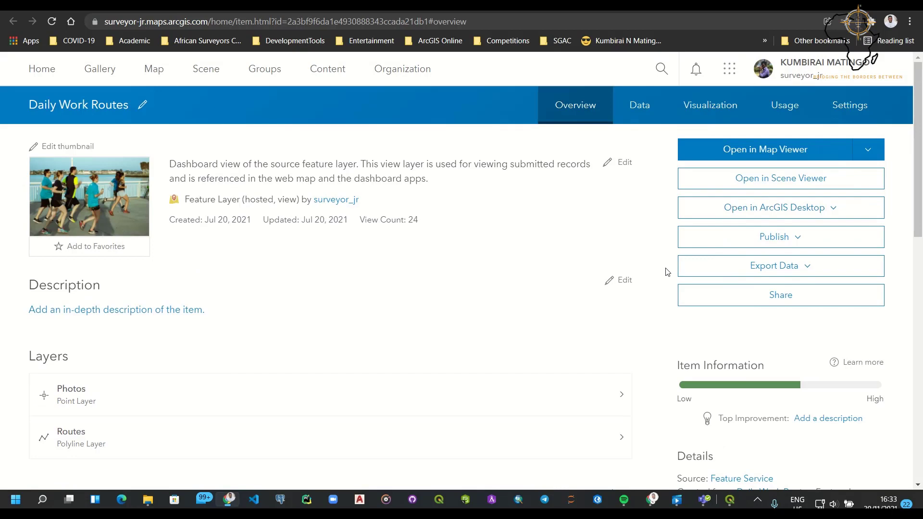
left_click(637, 119)
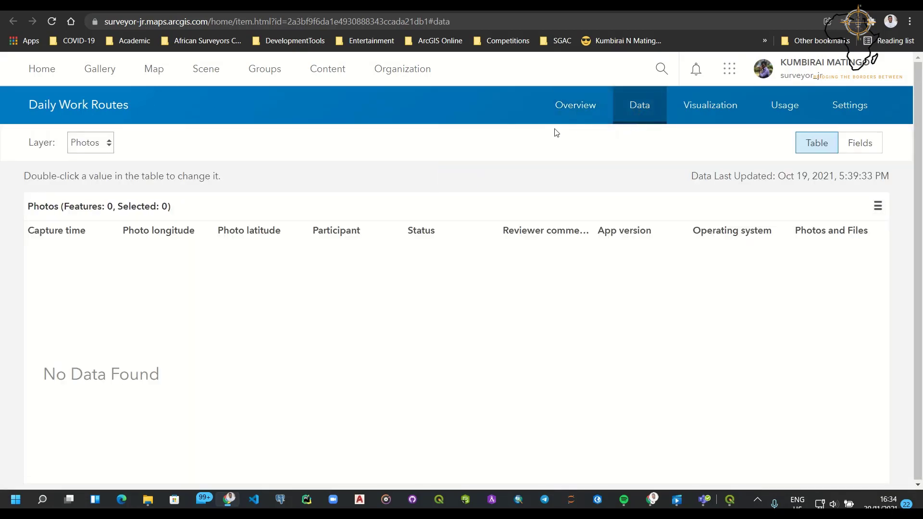
left_click(581, 108)
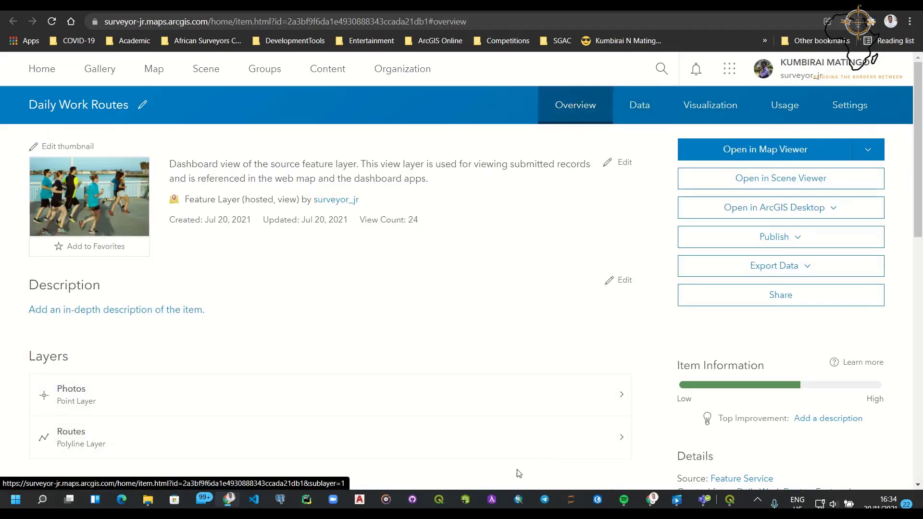
- Open the Routes layer's page and show its Data tab with the four route records
scroll(497, 424, "down", 1)
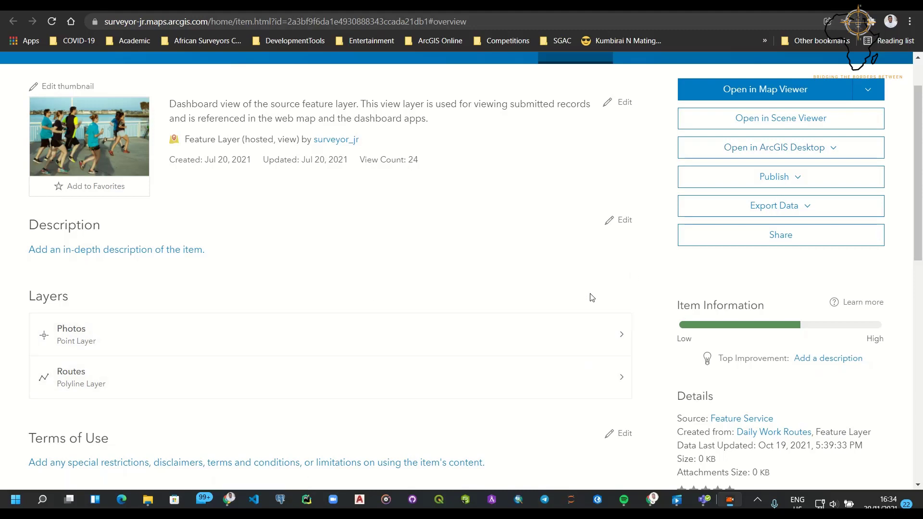
scroll(368, 288, "down", 2)
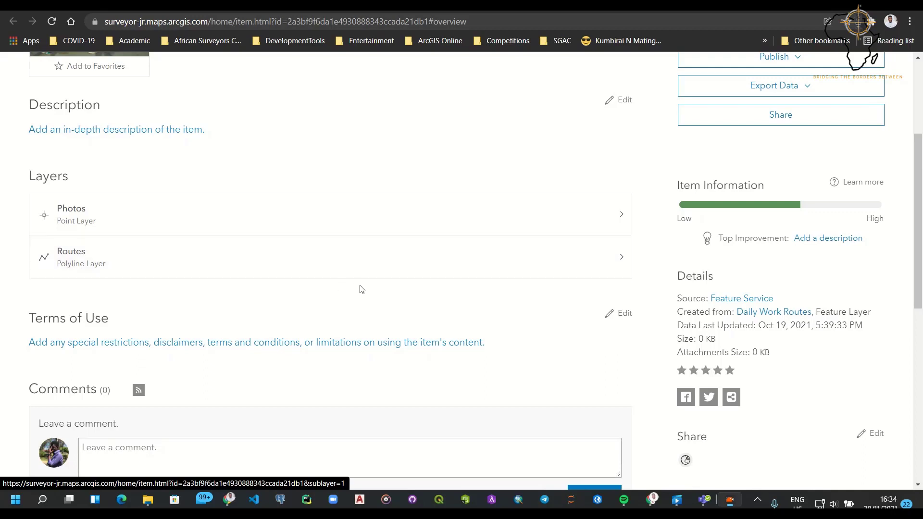
scroll(360, 290, "up", 1)
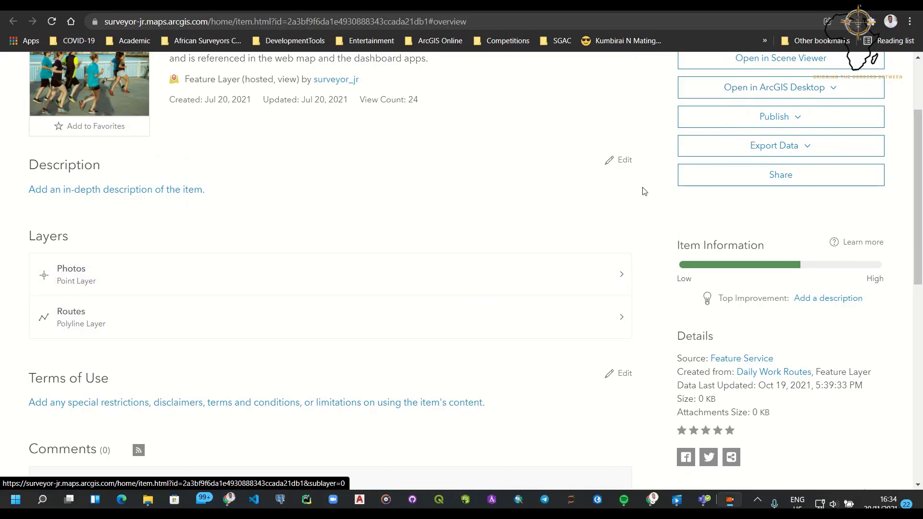
scroll(573, 267, "up", 1)
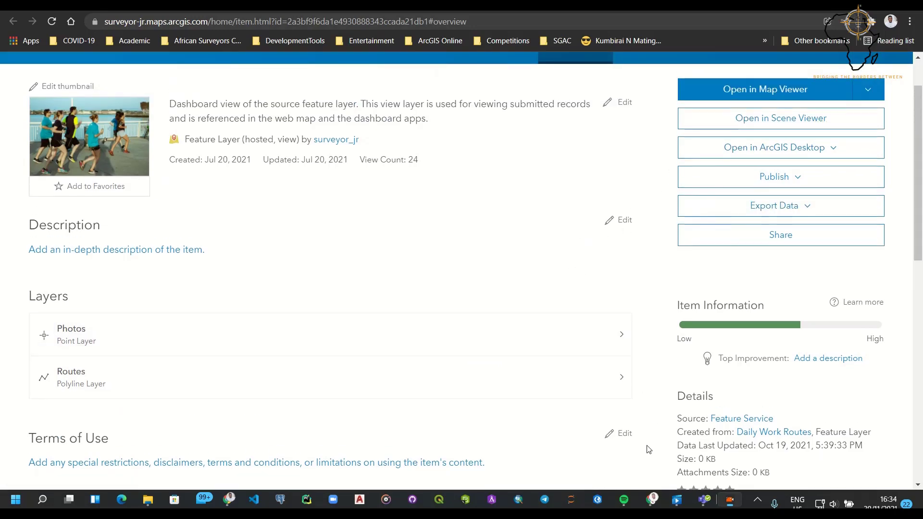
left_click(186, 380)
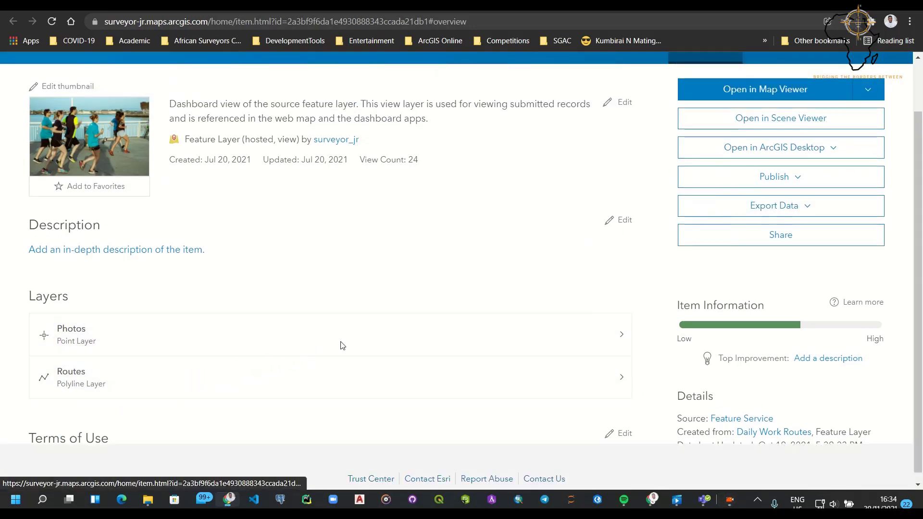
left_click(768, 106)
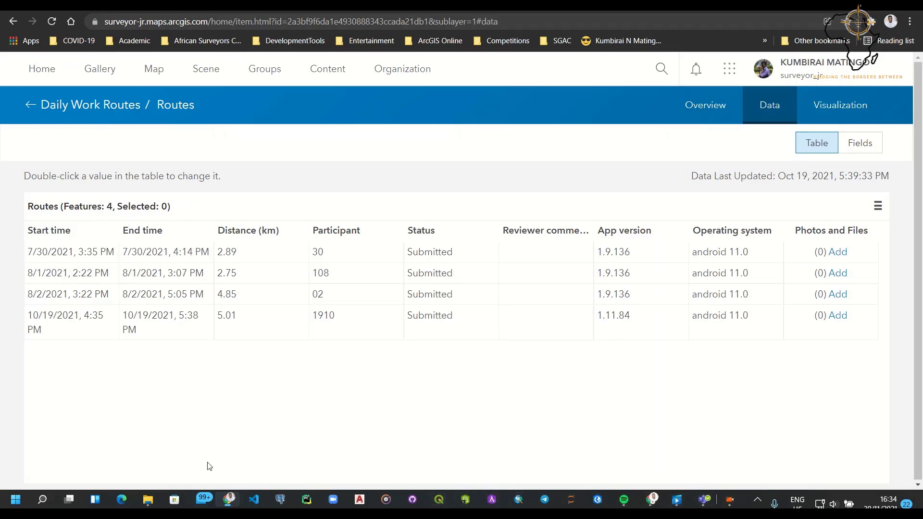
- Back in QGIS, drag the Routes layer from Marathon Data onto the map canvas
left_click(69, 500)
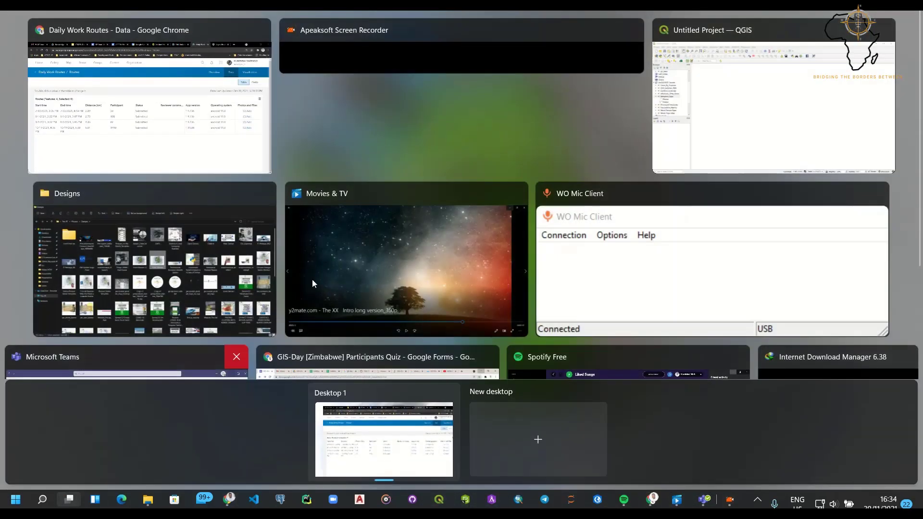
left_click(745, 134)
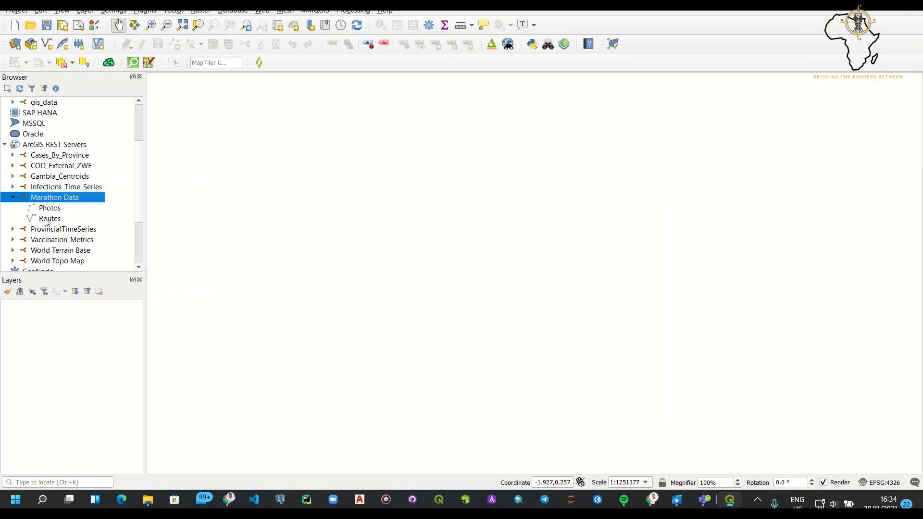
left_click(47, 220)
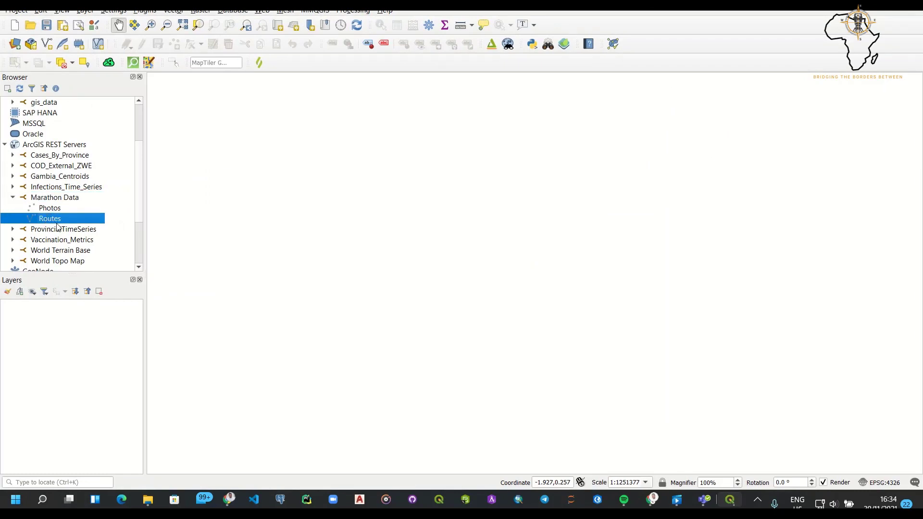
left_click_drag(62, 223, 514, 161)
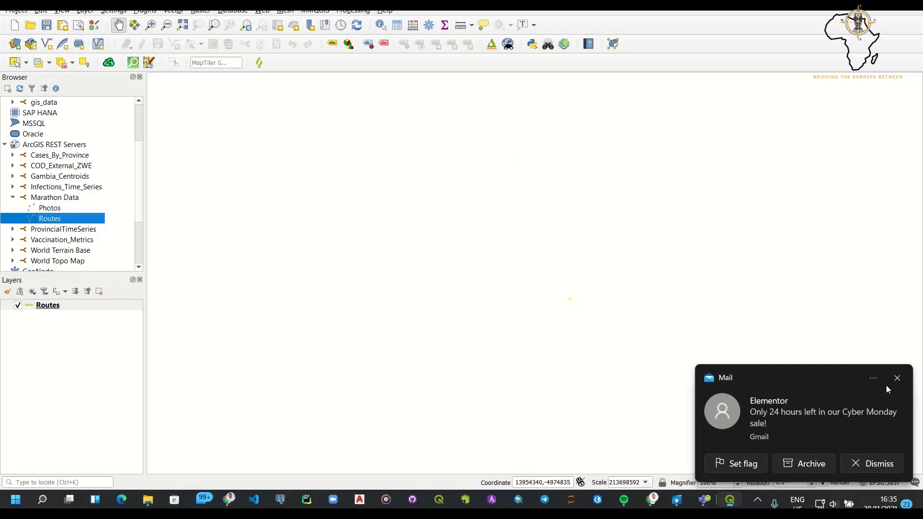
- Dismiss the mail, PC setup, AutoPlay and layers-loaded notifications
left_click(896, 378)
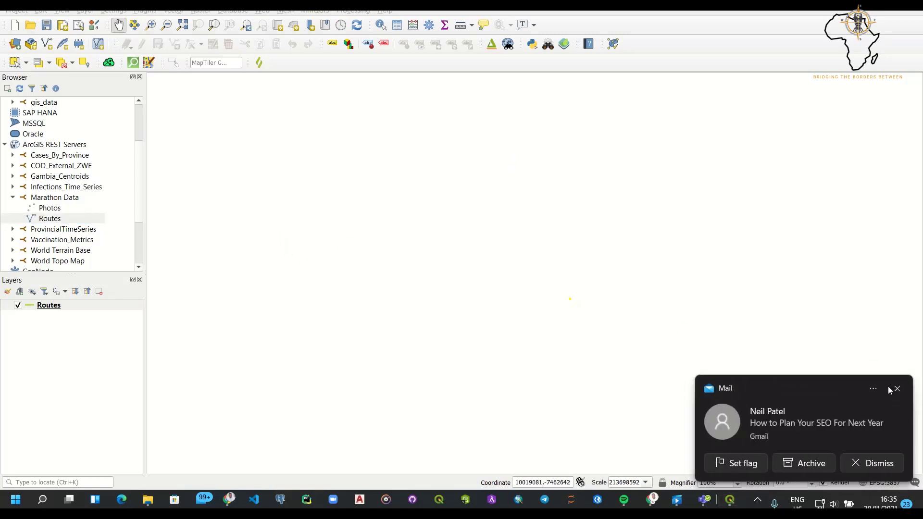
left_click(895, 389)
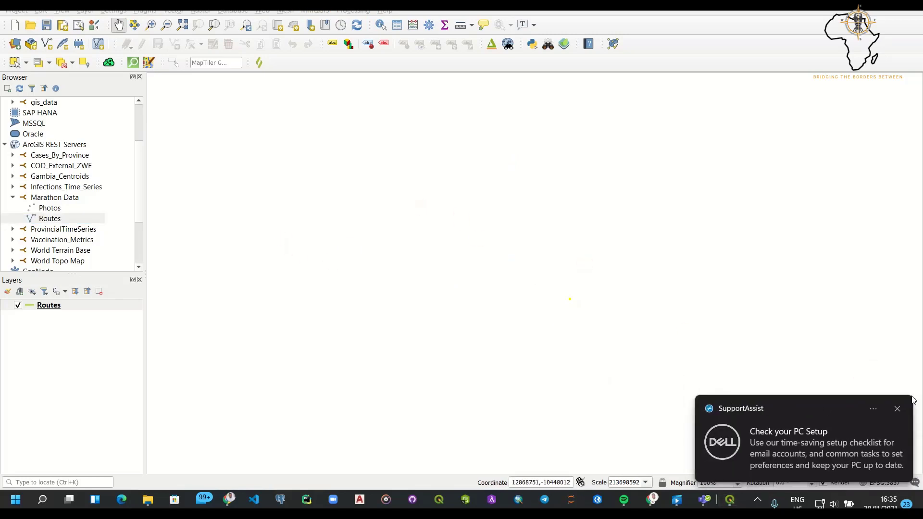
left_click(897, 409)
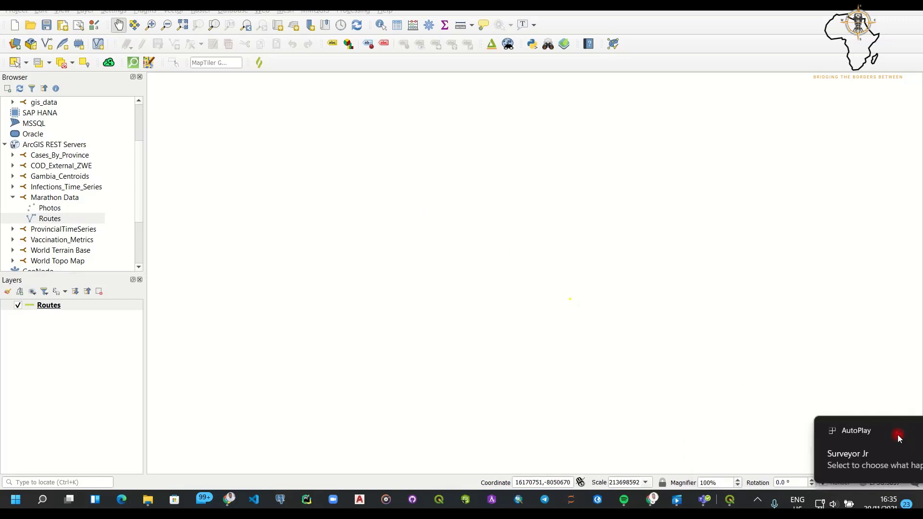
left_click(898, 434)
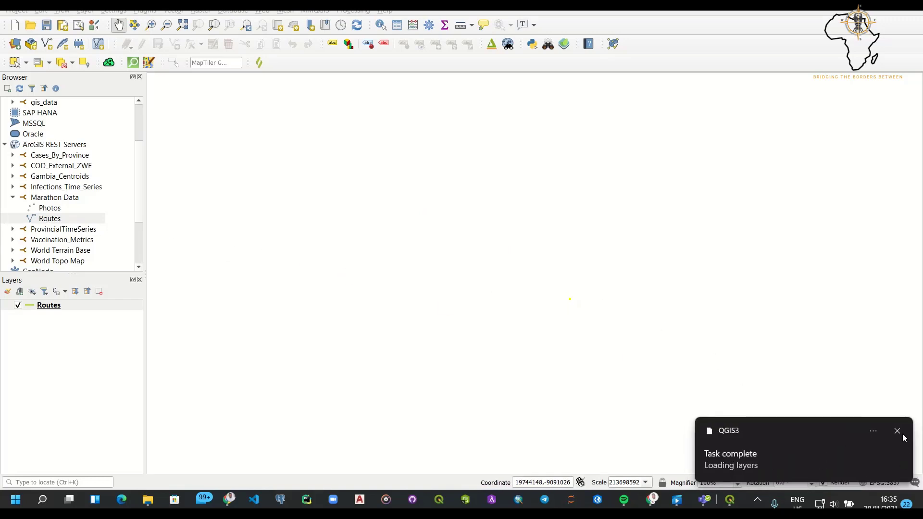
left_click(902, 433)
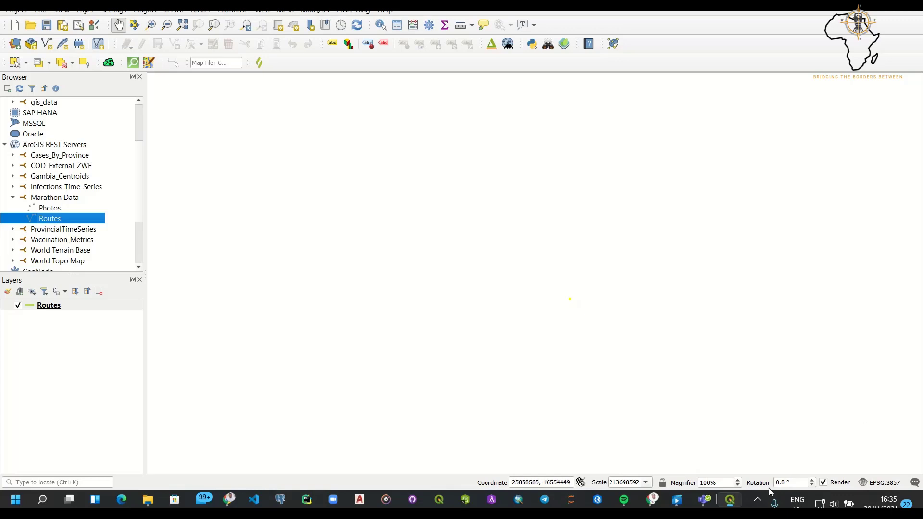
- Zoom the map to the Routes layer's extent using Zoom to Layer(s)
right_click(63, 222)
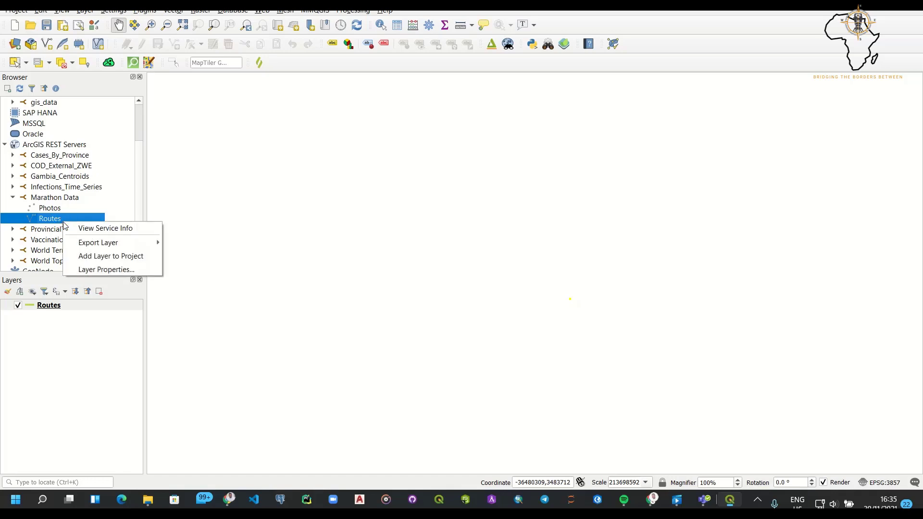
left_click(70, 306)
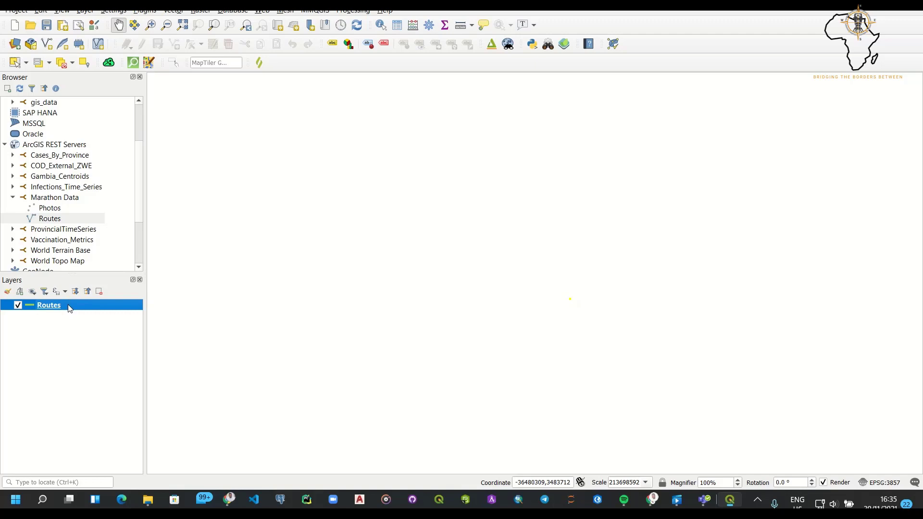
right_click(69, 306)
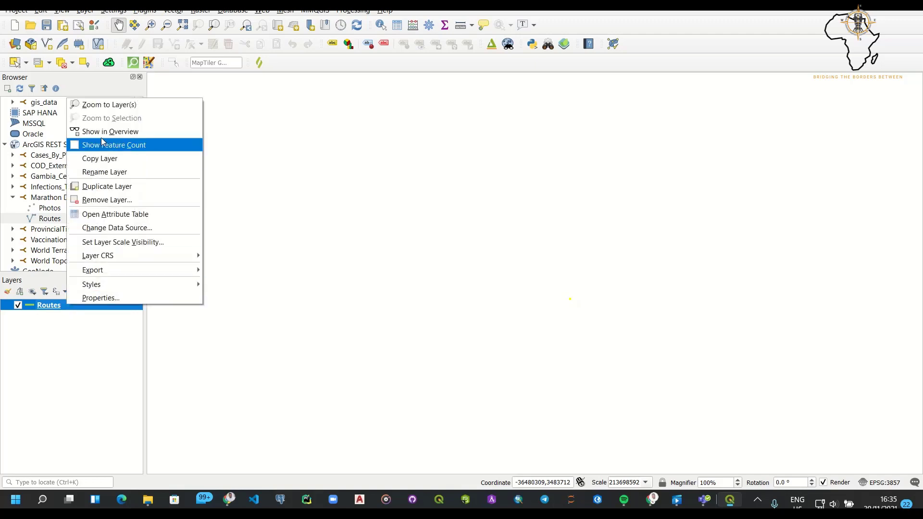
left_click(112, 105)
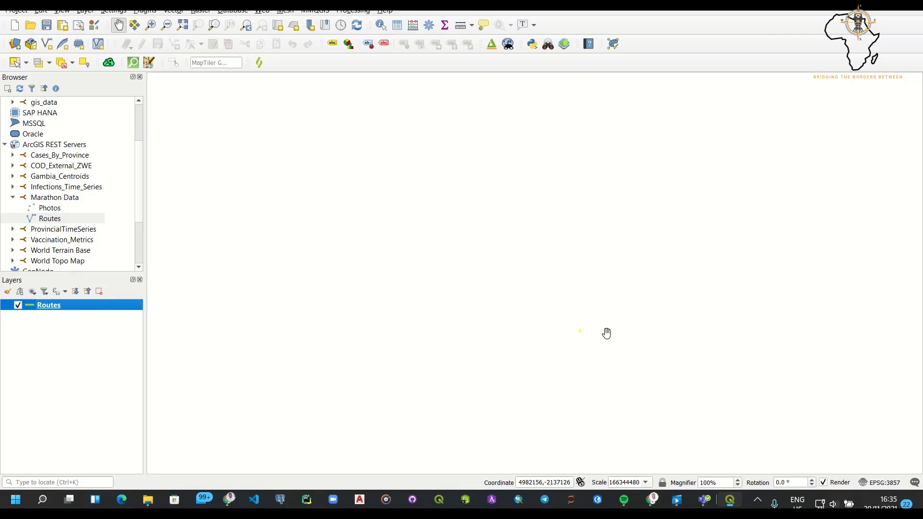
- Draw successive Zoom In boxes around the yellow route until its shape is clear
left_click(152, 28)
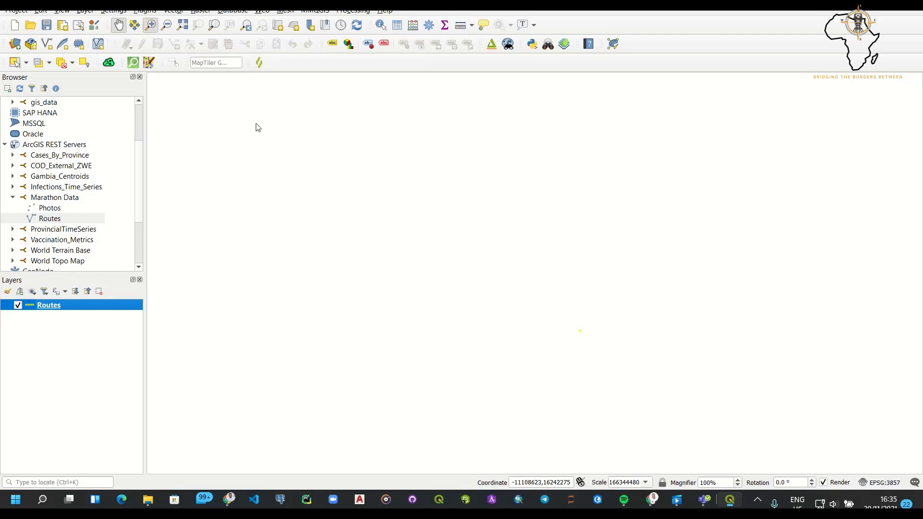
left_click_drag(570, 323, 590, 338)
left_click_drag(498, 235, 538, 280)
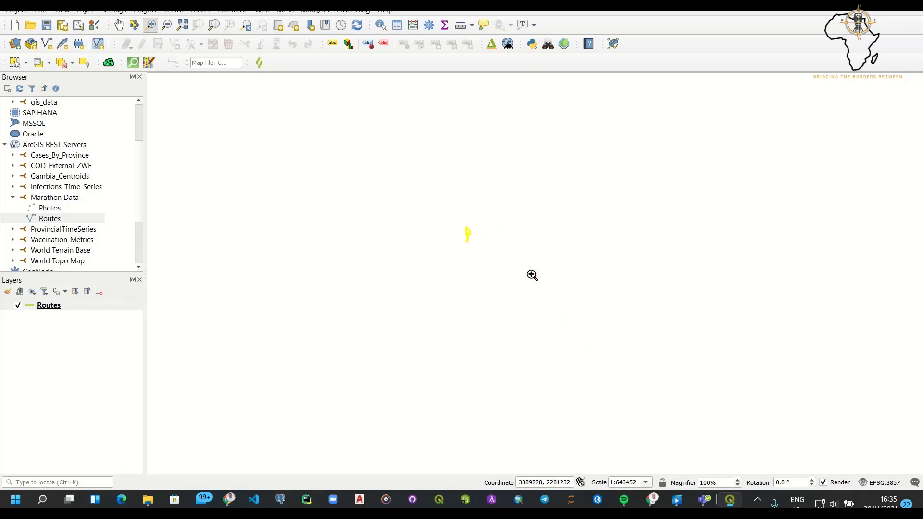
left_click_drag(447, 208, 499, 275)
left_click_drag(459, 169, 569, 303)
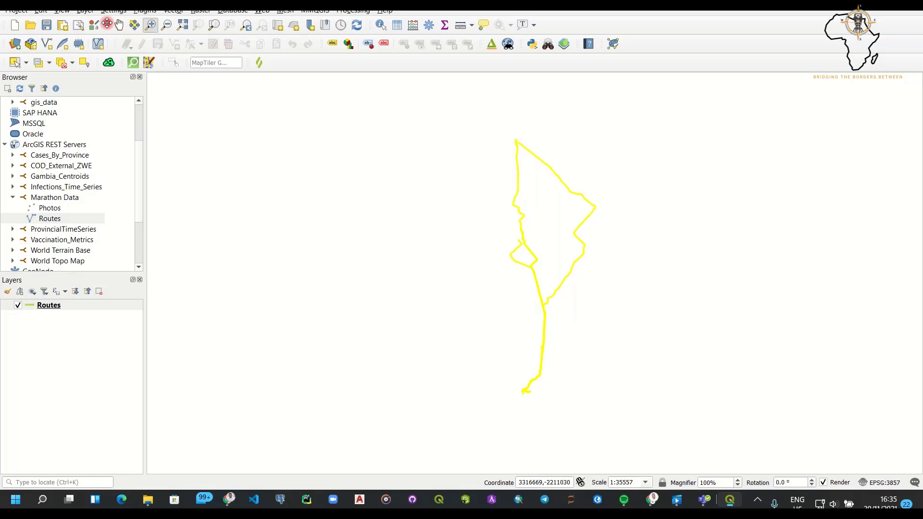
- Pan the map to centre the yellow route loop in the canvas
left_click(118, 24)
left_click_drag(529, 267, 485, 277)
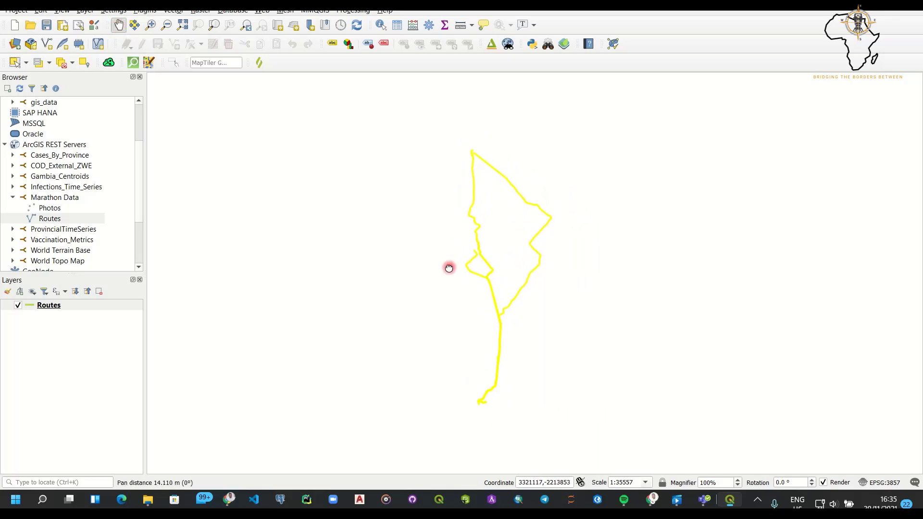
left_click_drag(447, 268, 437, 266)
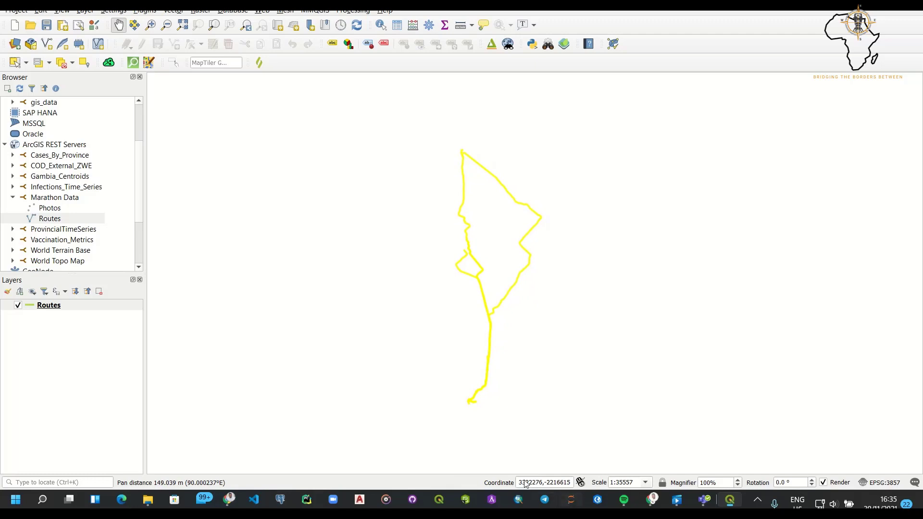
left_click(514, 357)
left_click_drag(514, 357, 503, 342)
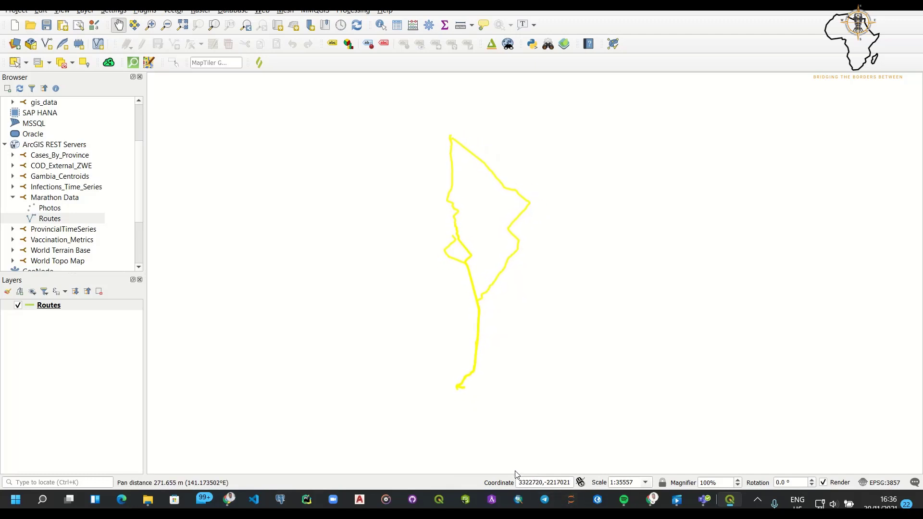
- Switch to Chrome's Map Viewer tab, zoom out on the web map routes, then show Task View
left_click(263, 452)
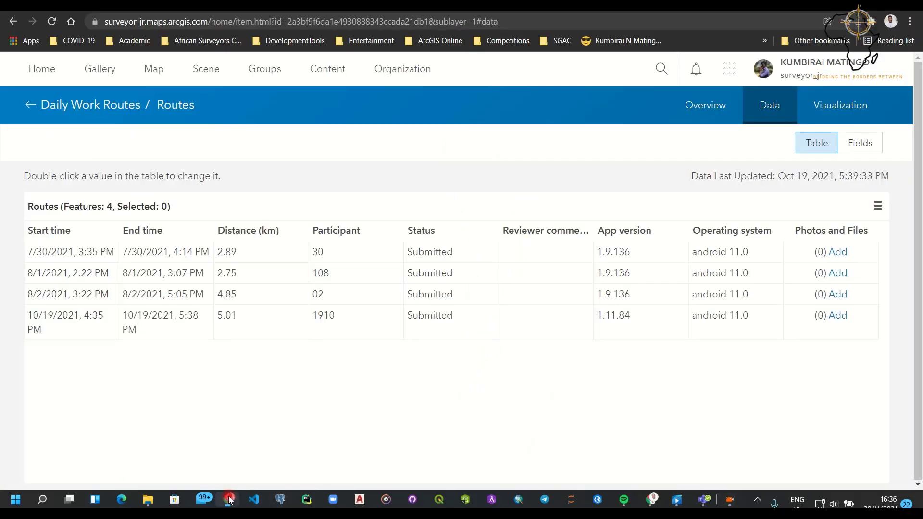
key("ctrl+Tab")
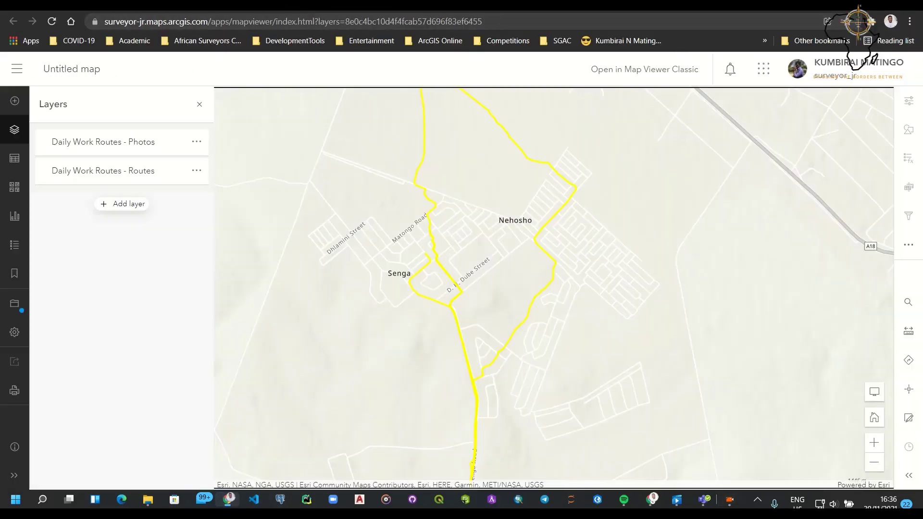
scroll(513, 280, "up", 2)
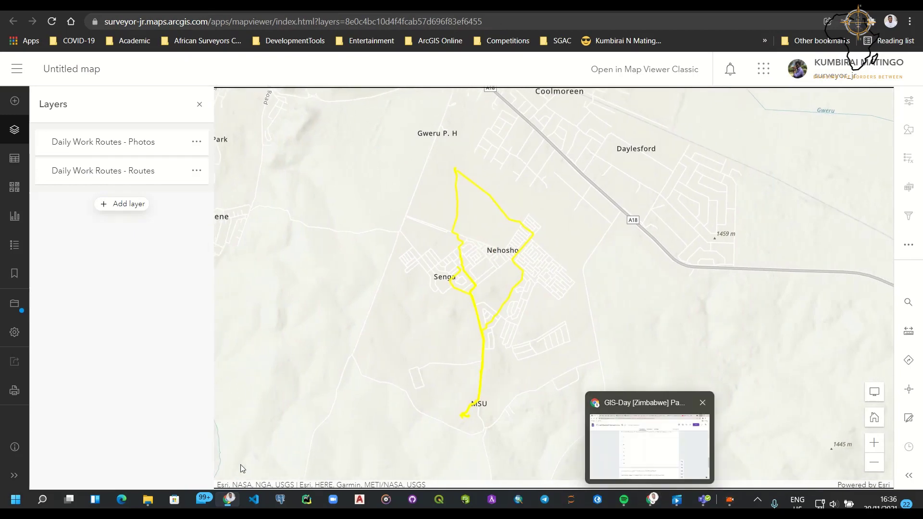
left_click(95, 500)
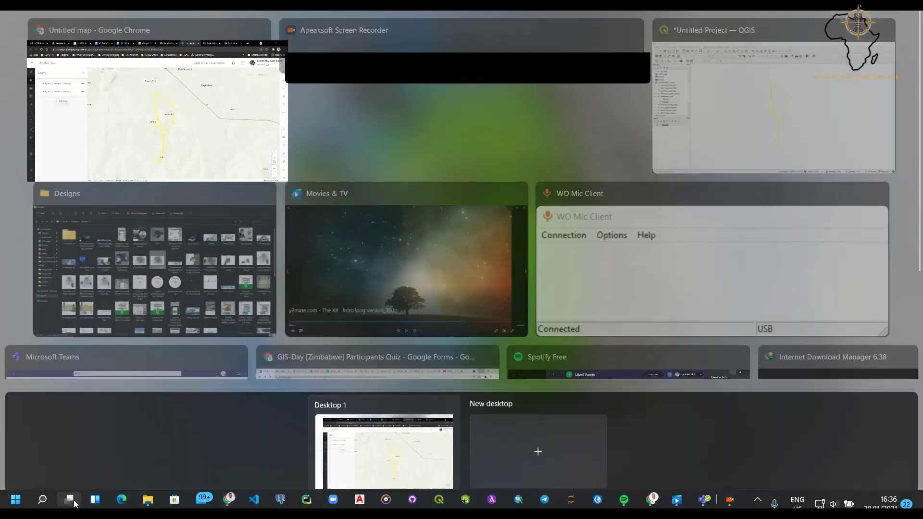
- Return to QGIS and open the Routes layer's attribute table
left_click(798, 94)
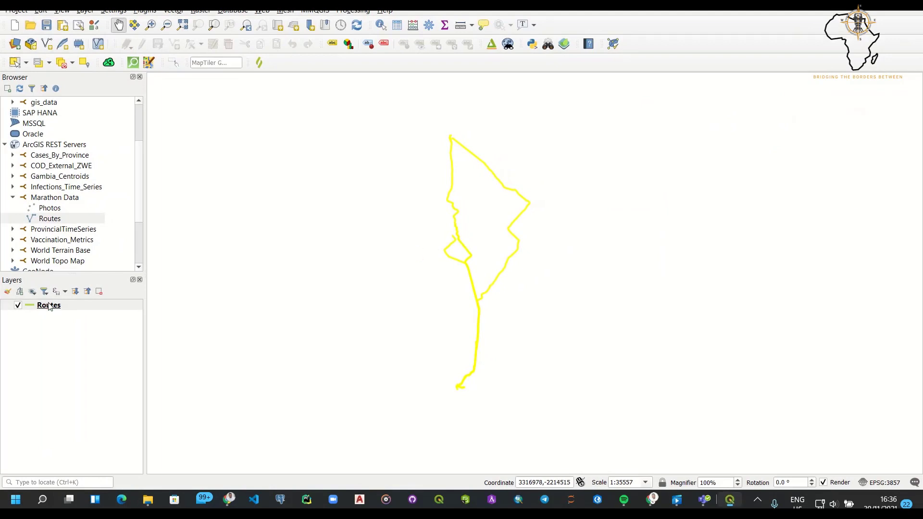
left_click(51, 305)
right_click(50, 306)
left_click(89, 417)
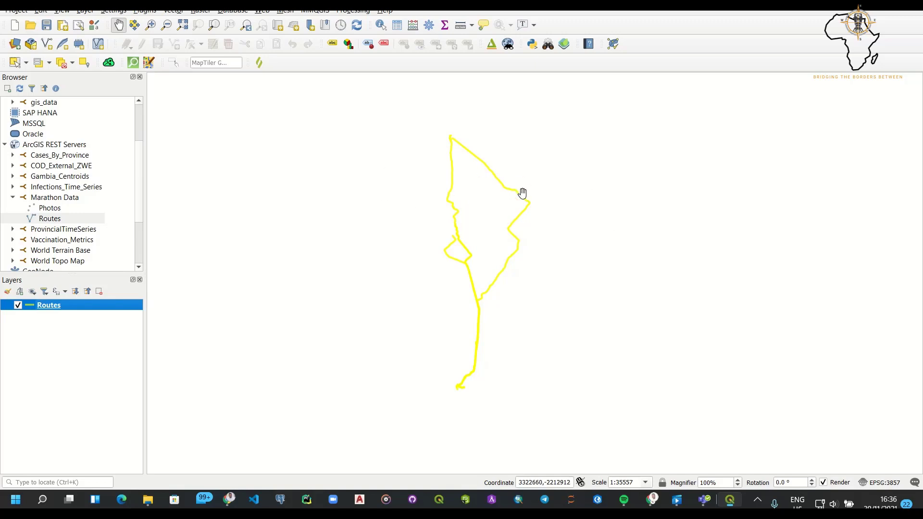
left_click_drag(500, 204, 524, 207)
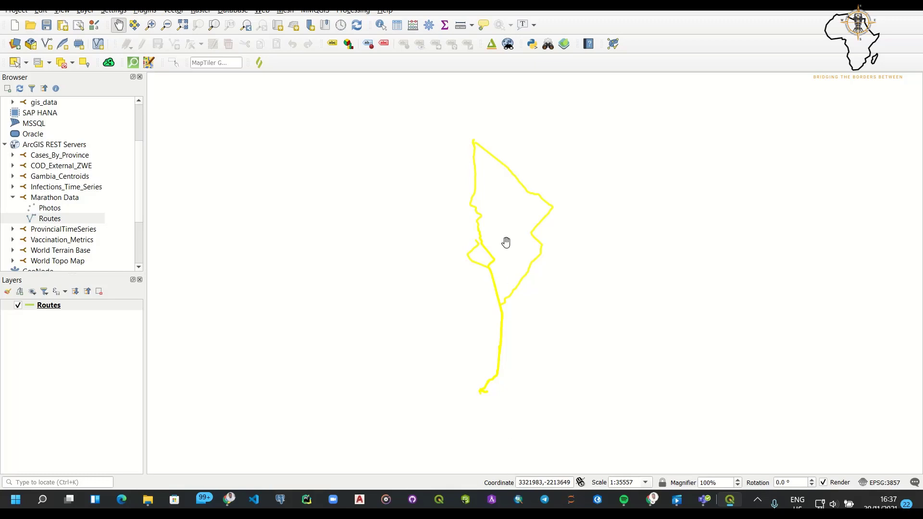
left_click_drag(505, 243, 484, 246)
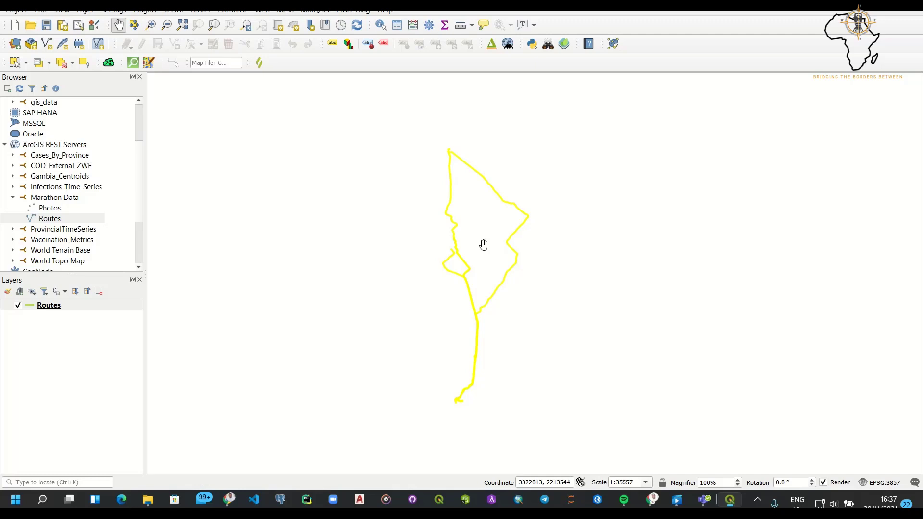
left_click_drag(484, 223, 504, 220)
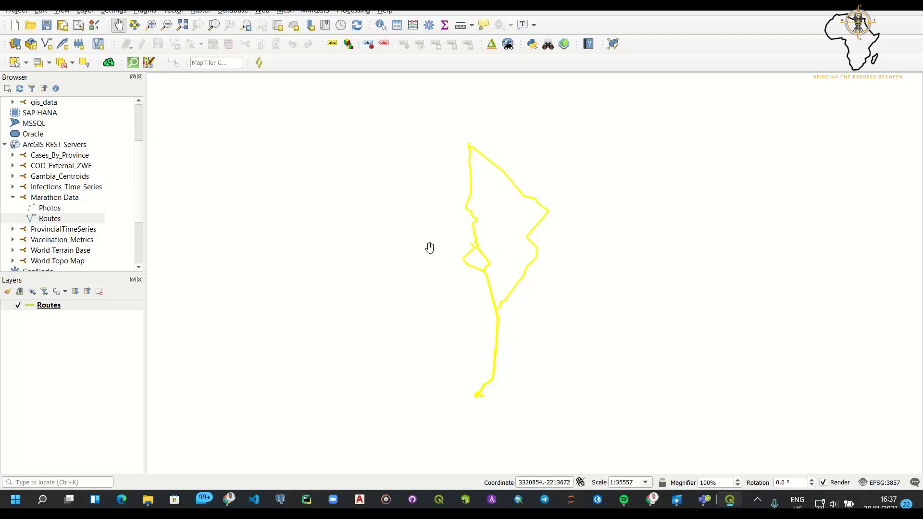
left_click(494, 231)
left_click_drag(494, 231, 494, 235)
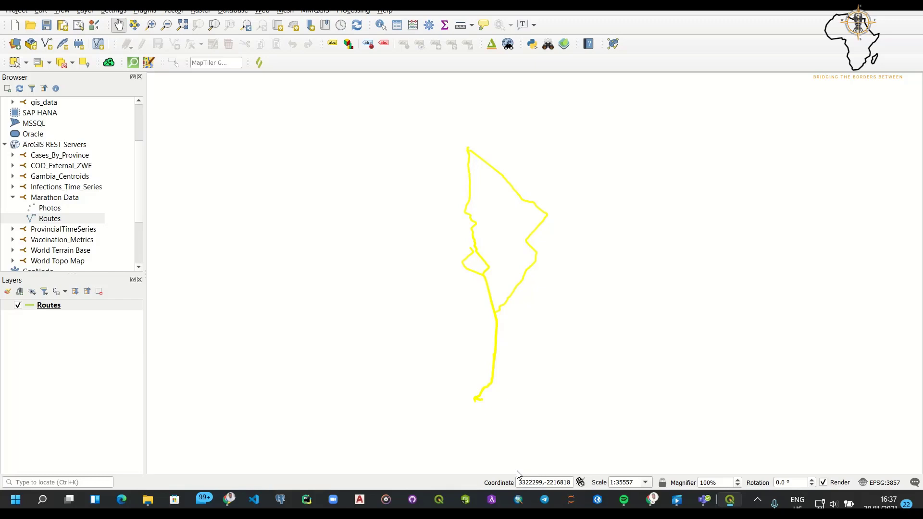
left_click_drag(503, 264, 499, 287)
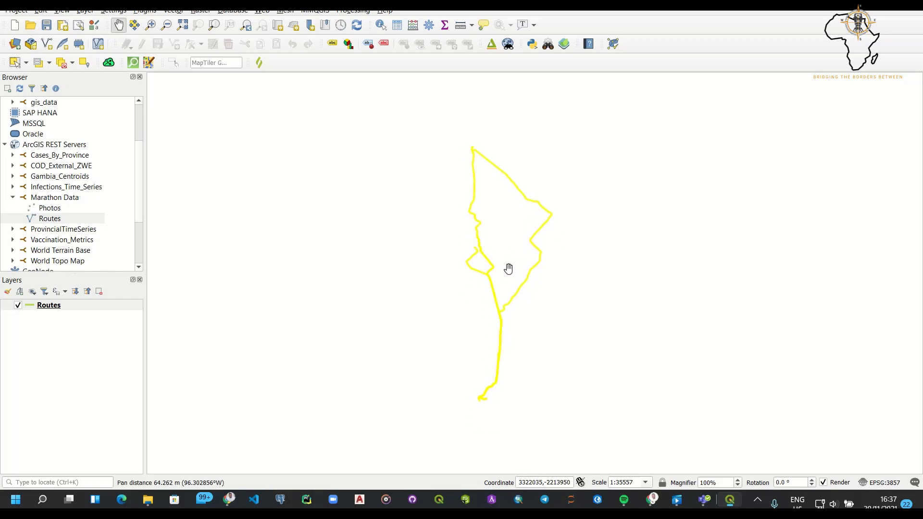